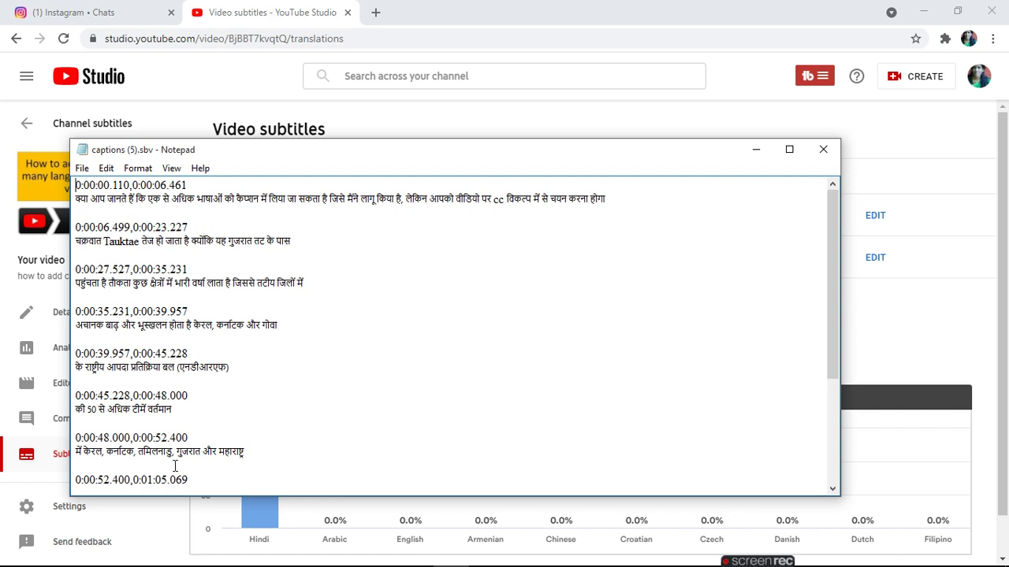
# Review the Hindi captions to the end of captions (5).sbv, save the file and close it.
pyautogui.click(837, 456)
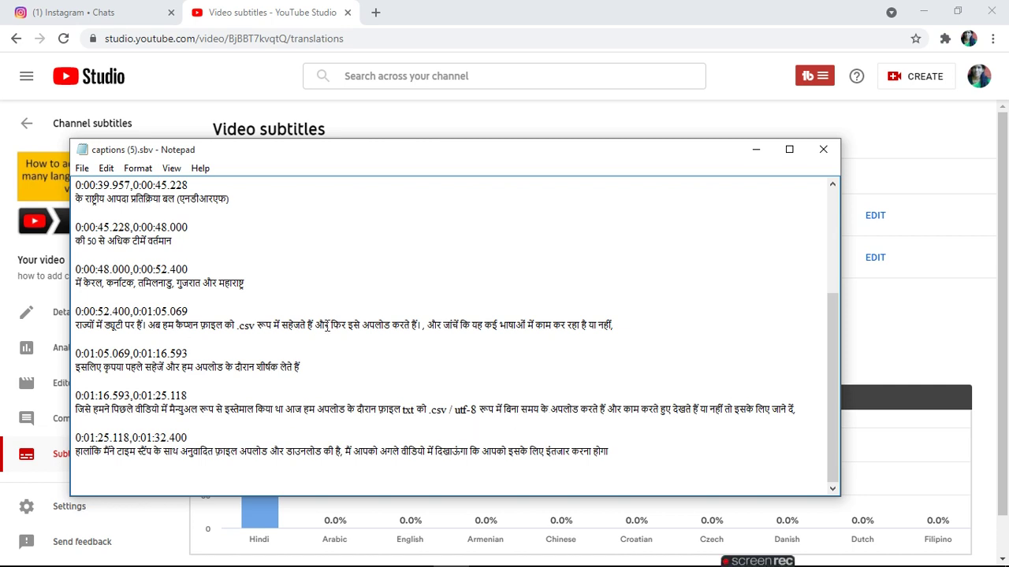
pyautogui.click(81, 170)
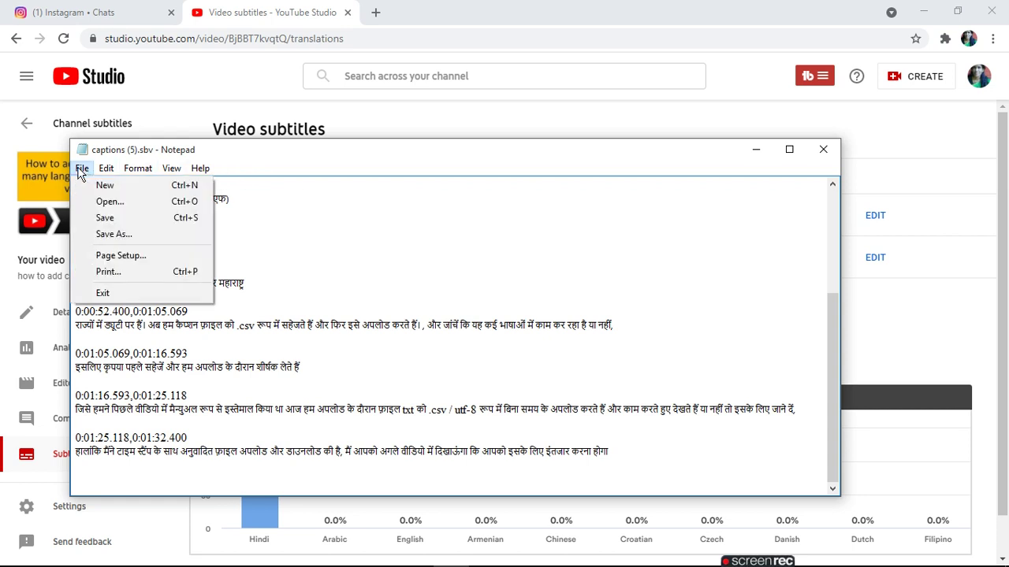
pyautogui.click(105, 218)
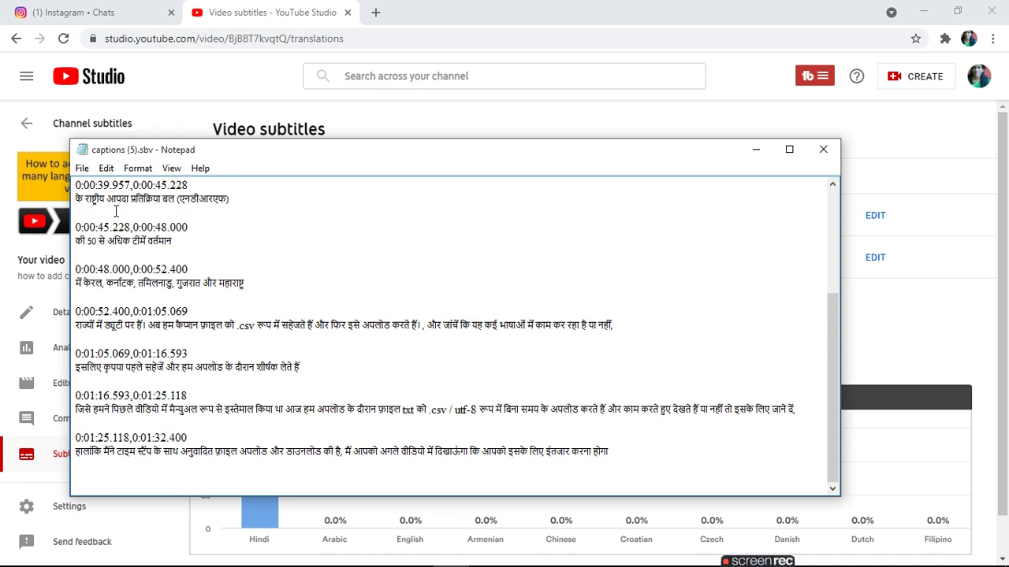
pyautogui.click(82, 170)
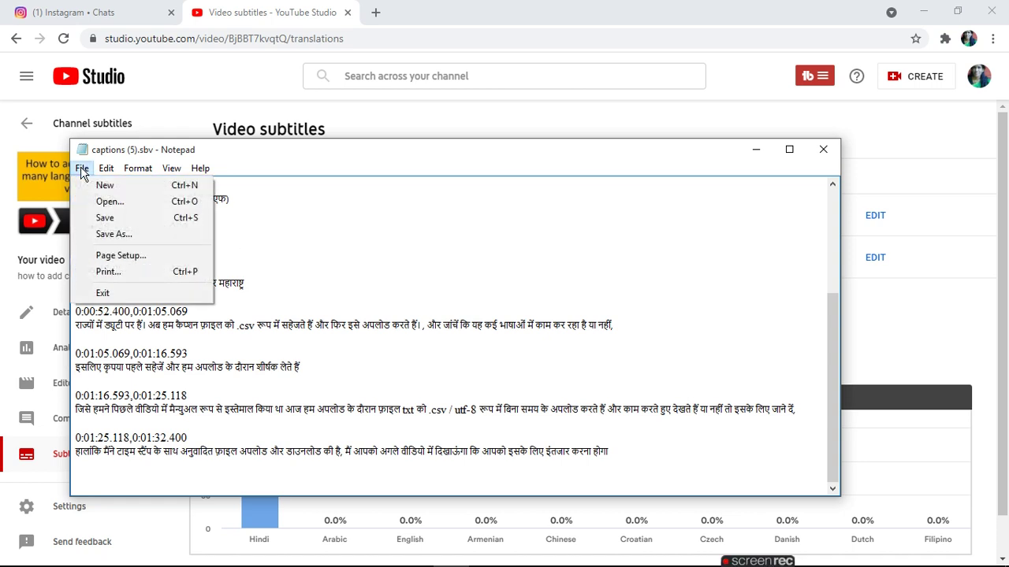
pyautogui.press('Right')
pyautogui.press('Left')
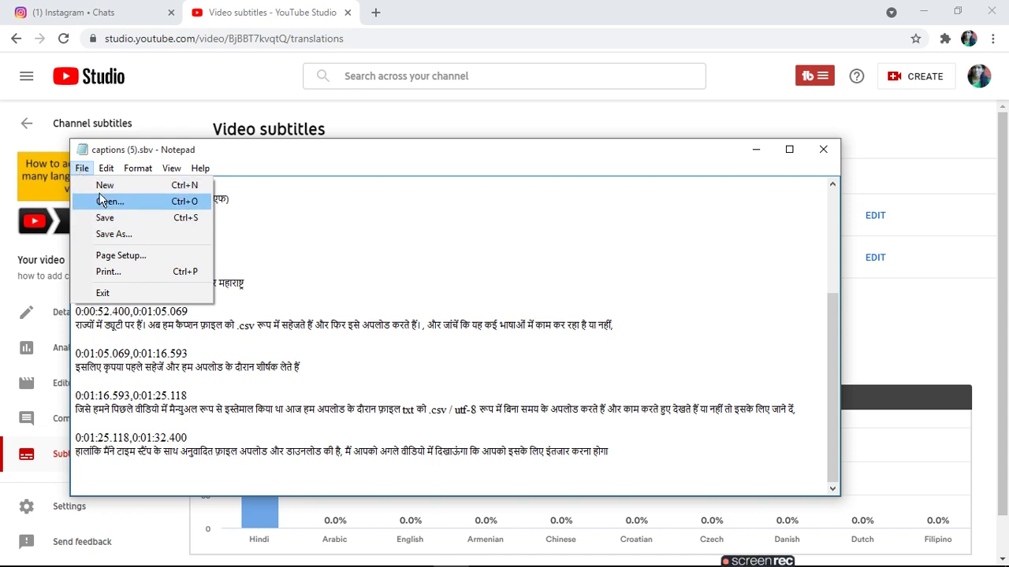
pyautogui.click(105, 218)
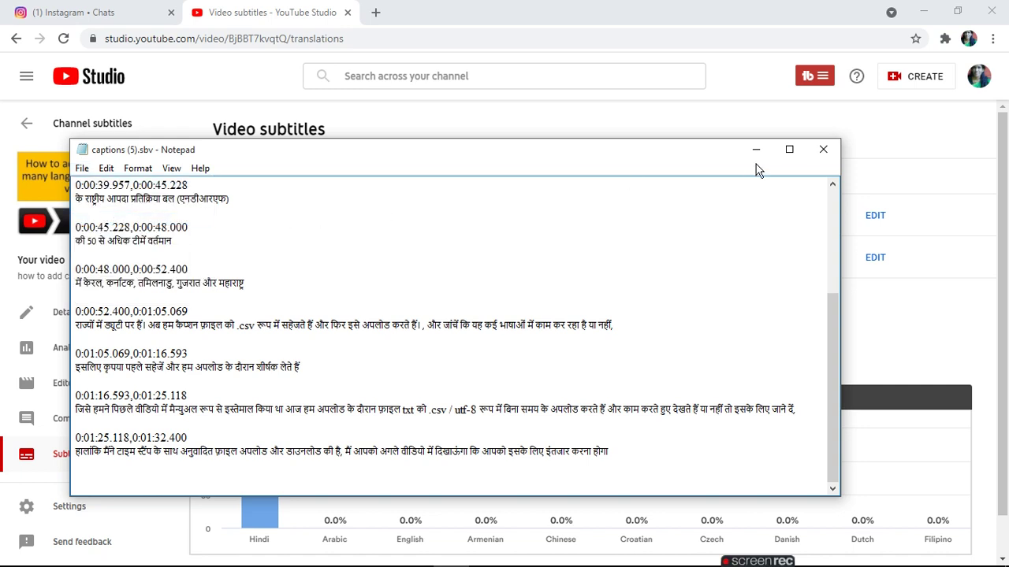
pyautogui.click(833, 151)
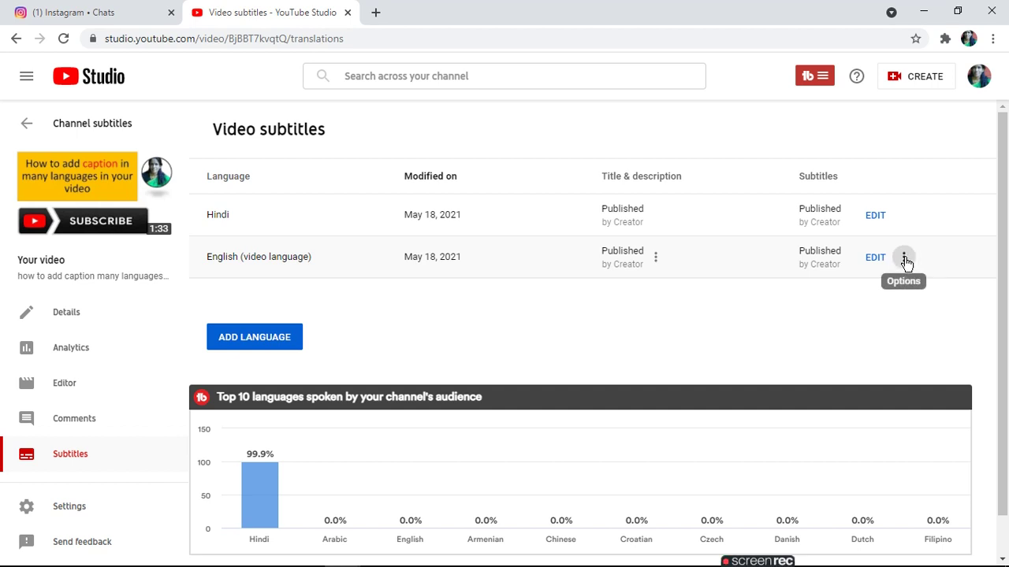
pyautogui.click(903, 260)
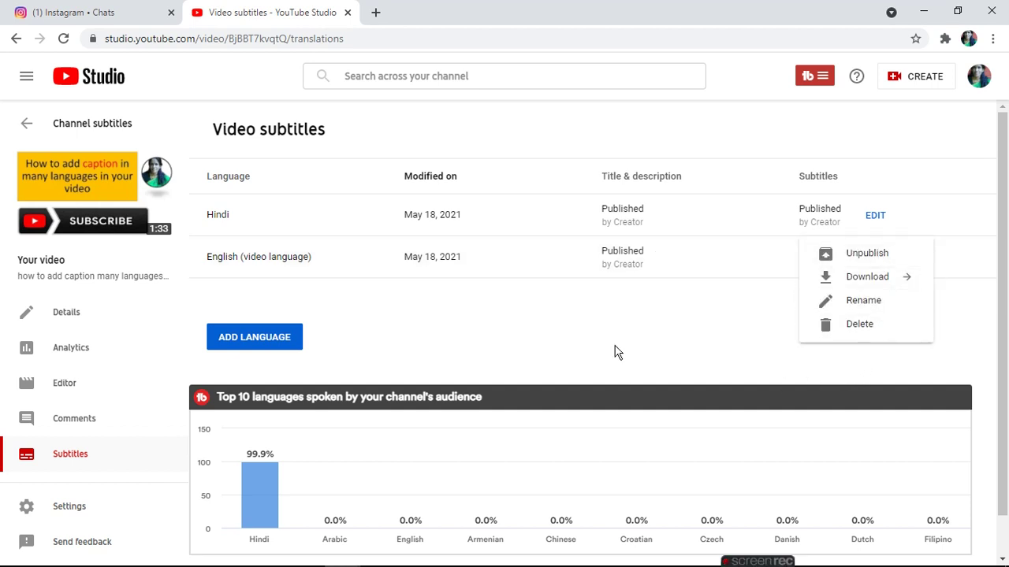
pyautogui.click(587, 345)
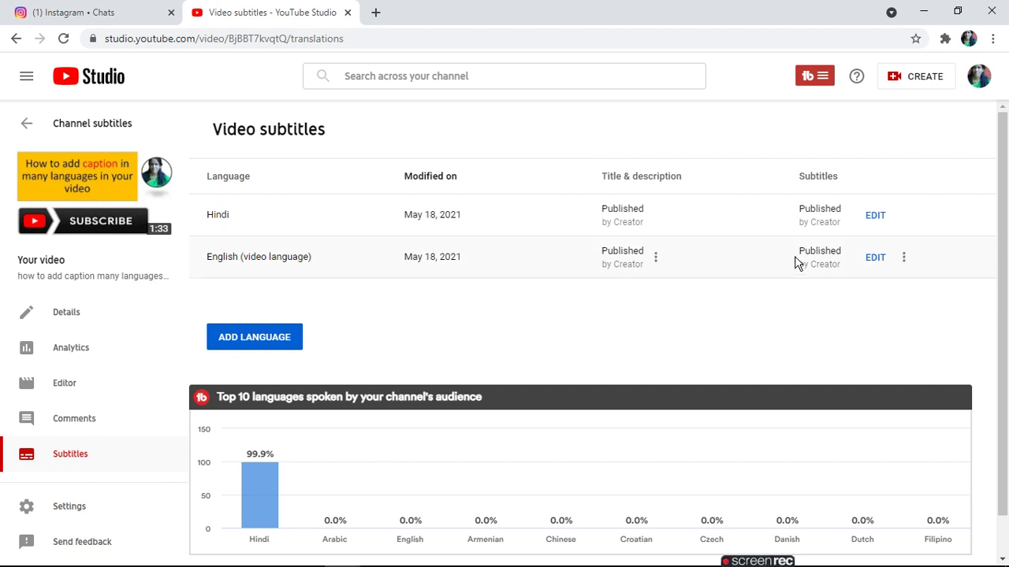
pyautogui.moveTo(154, 175)
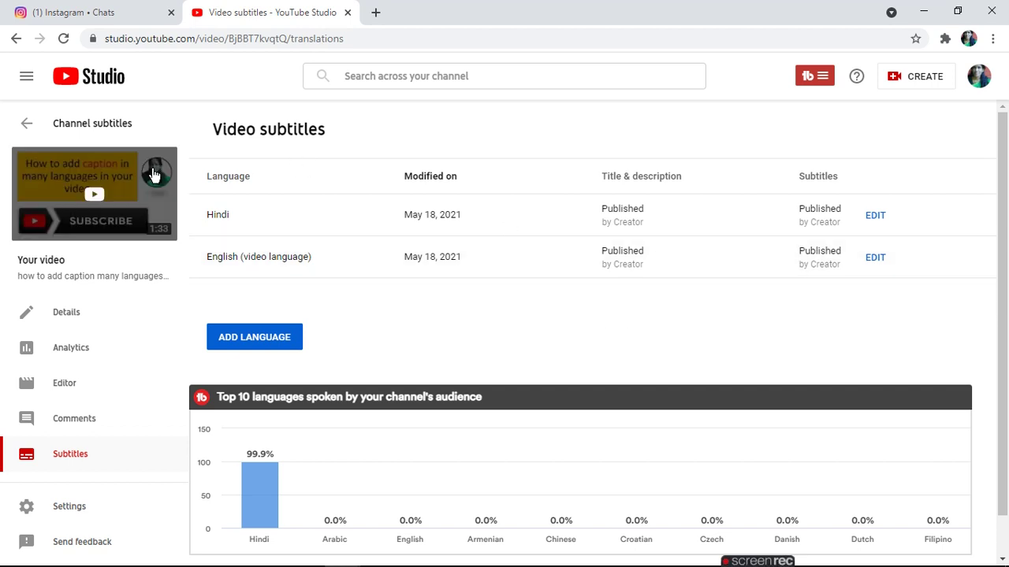
# Go to the channel content and open the details of the video about adding captions in many languages.
pyautogui.click(37, 128)
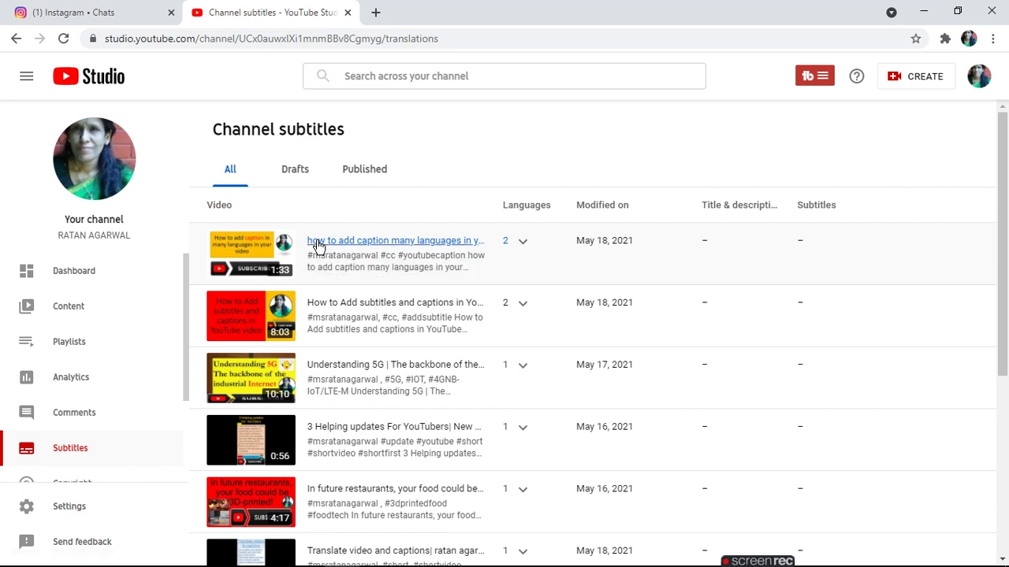
pyautogui.click(64, 313)
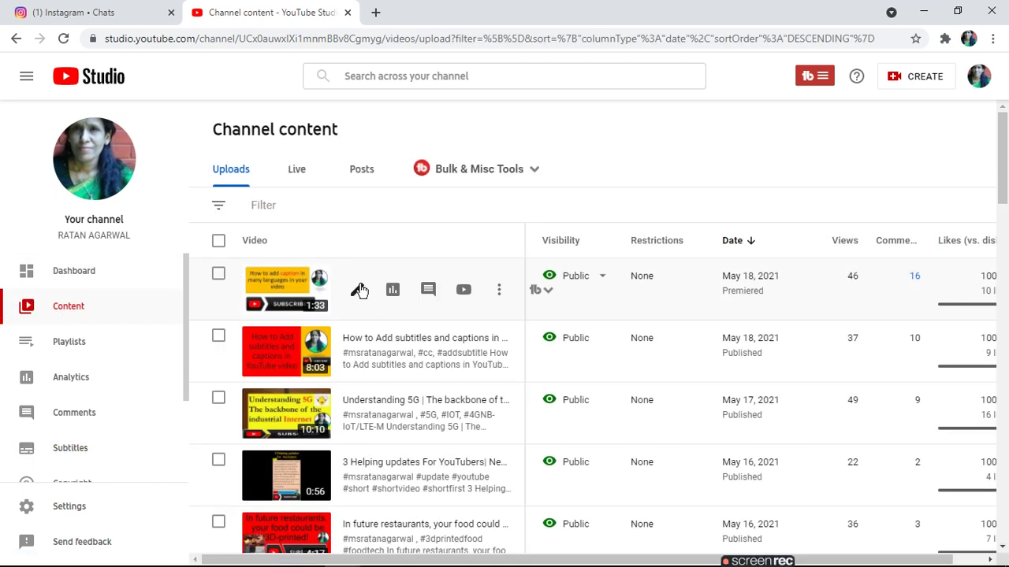
pyautogui.click(359, 292)
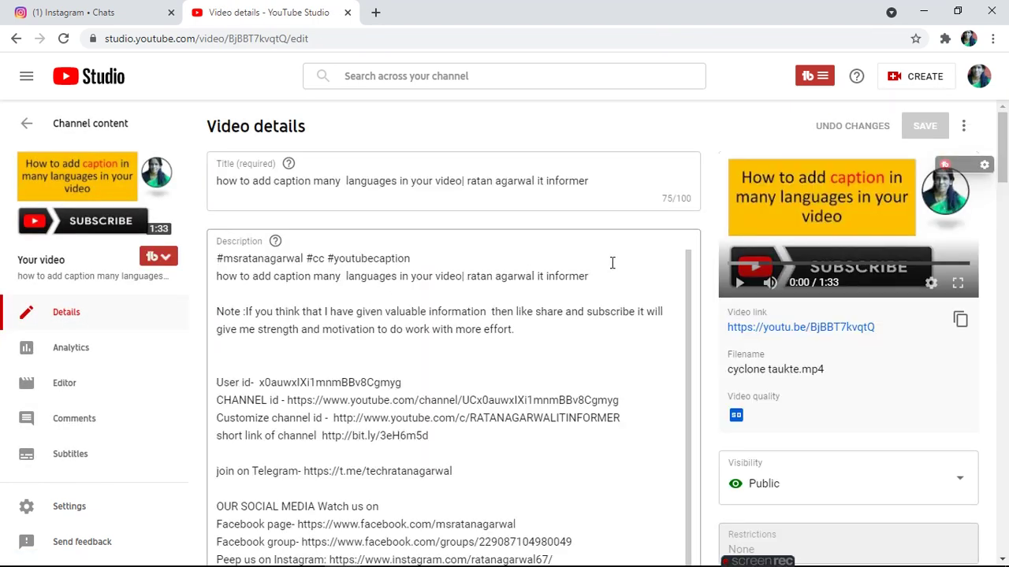
# Open the video's subtitles page from the language and captions certification section of its details.
pyautogui.scroll(-15, 1007, 458)
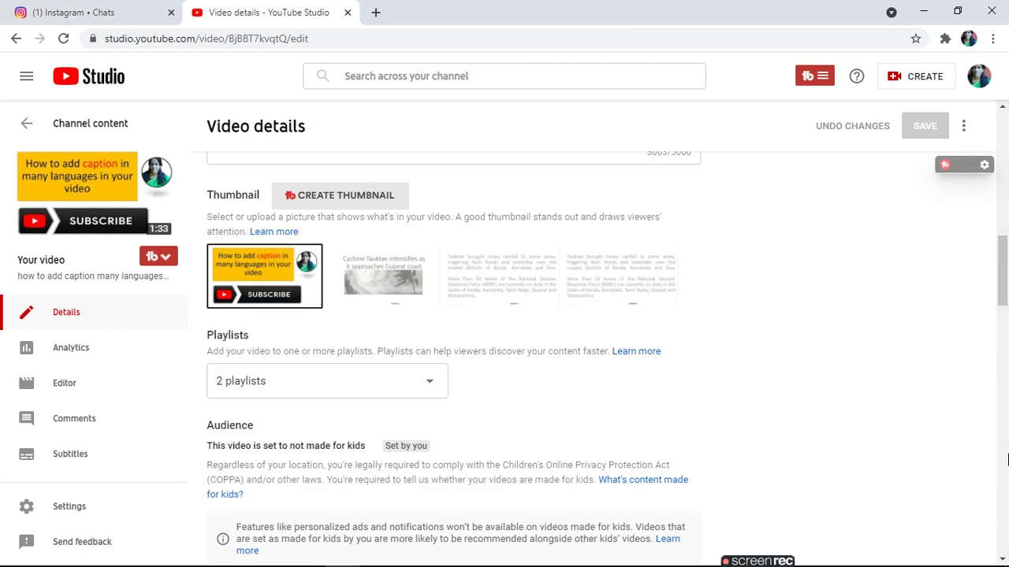
pyautogui.scroll(-5, 1006, 460)
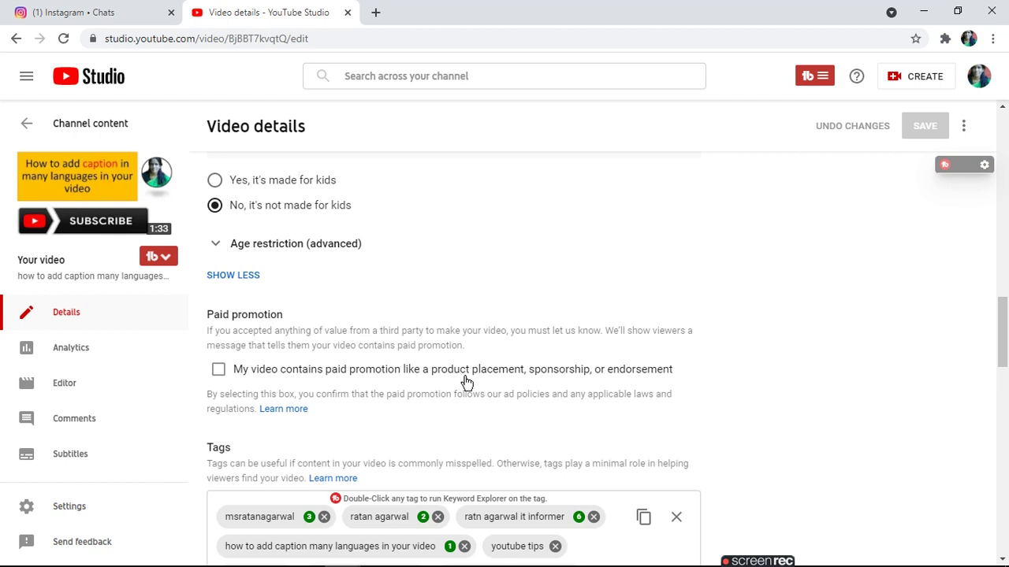
pyautogui.scroll(-5, 1006, 456)
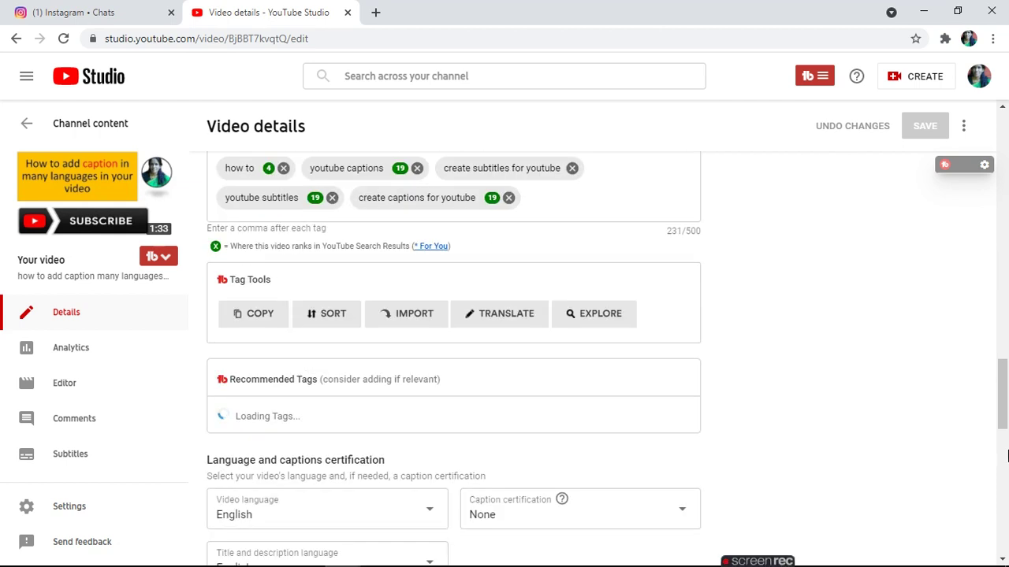
pyautogui.scroll(-5, 1006, 490)
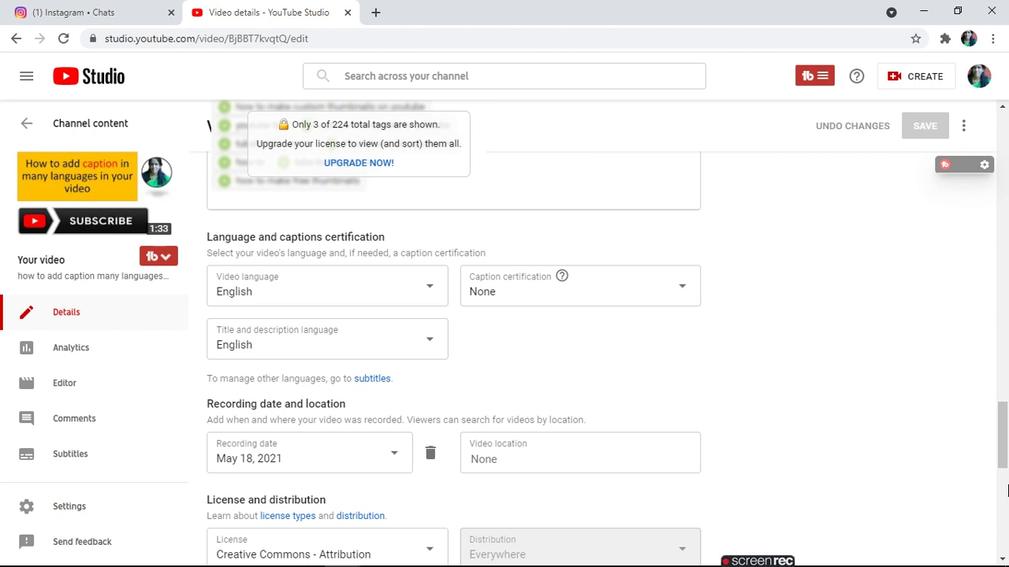
pyautogui.scroll(-5, 1007, 490)
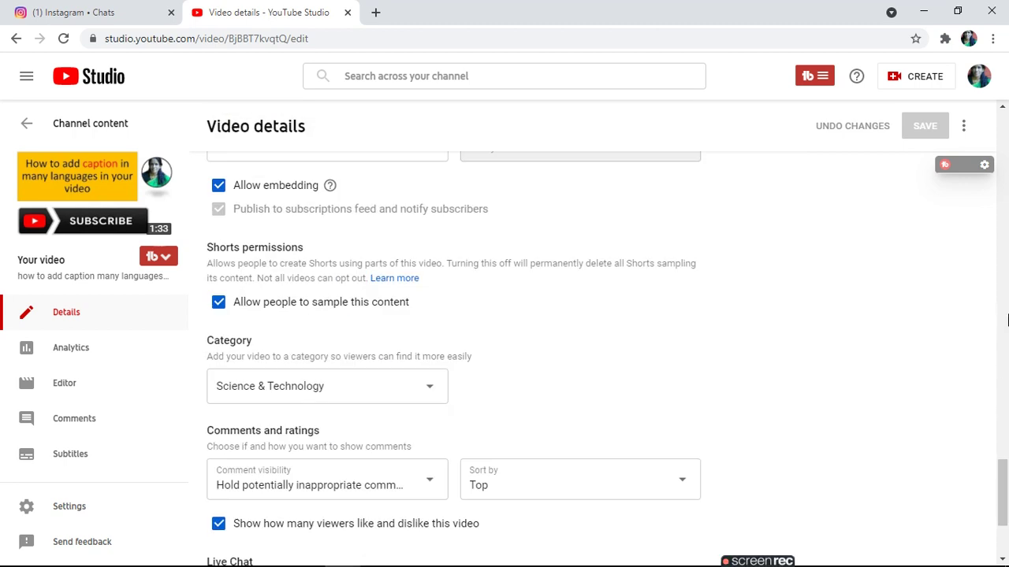
pyautogui.scroll(5, 1006, 320)
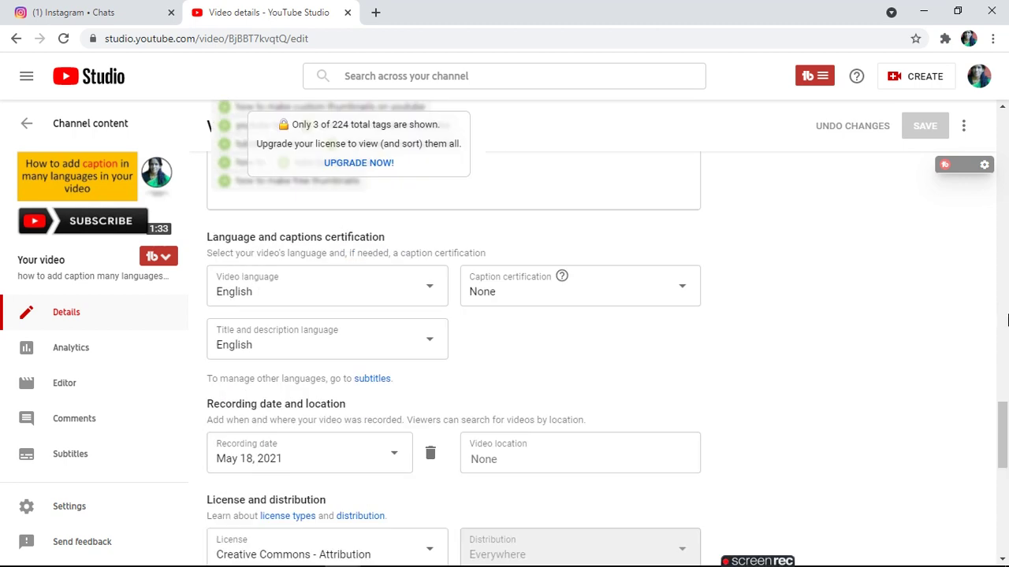
pyautogui.click(367, 380)
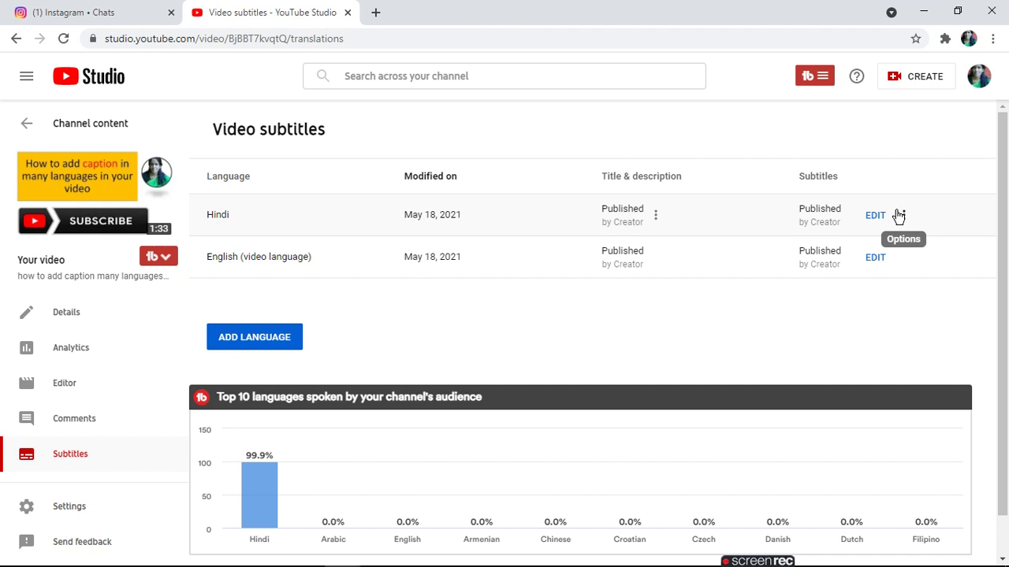
# View the Hindi subtitles in the subtitle editor and close it without making changes.
pyautogui.click(899, 215)
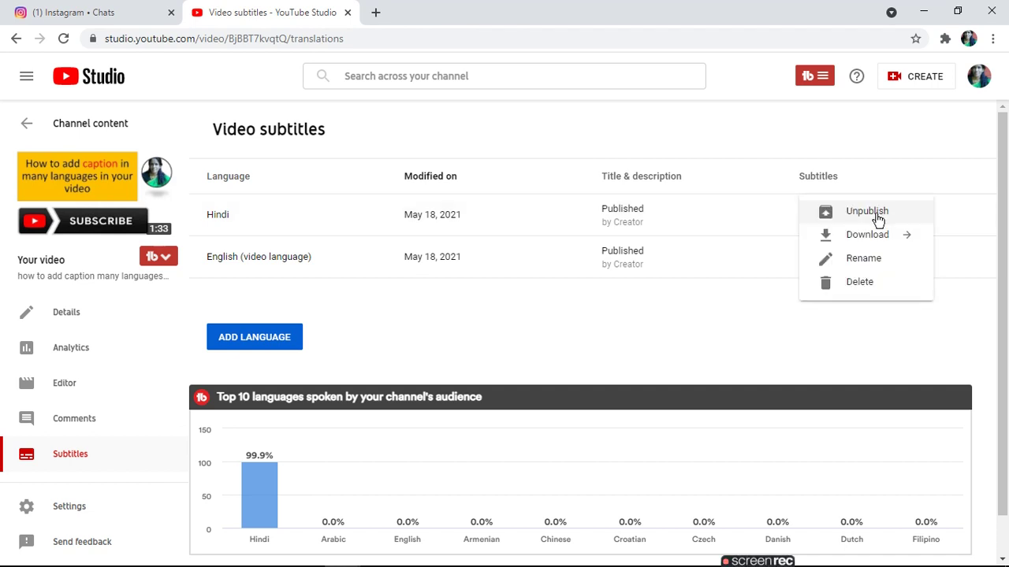
pyautogui.click(945, 223)
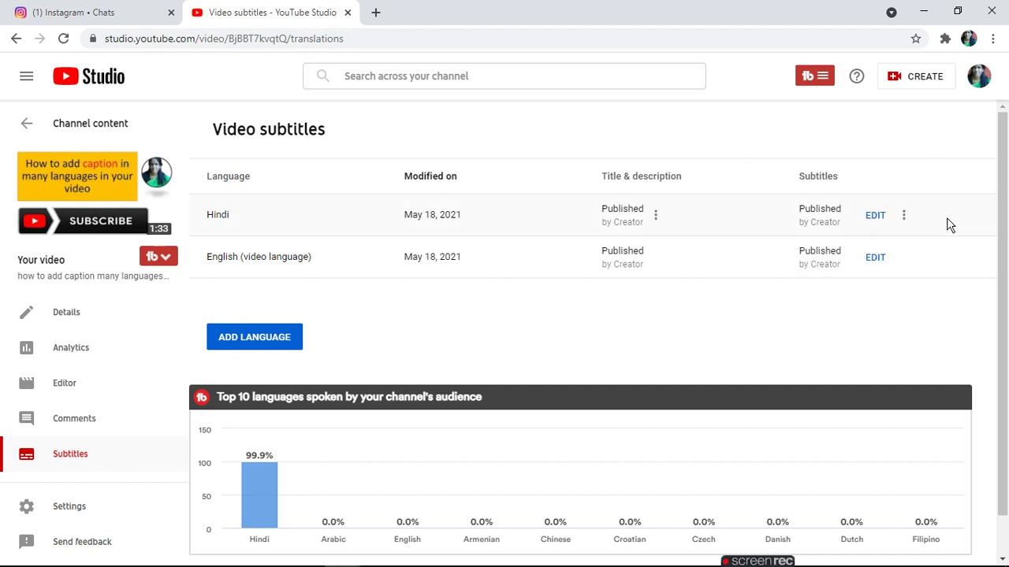
pyautogui.click(870, 217)
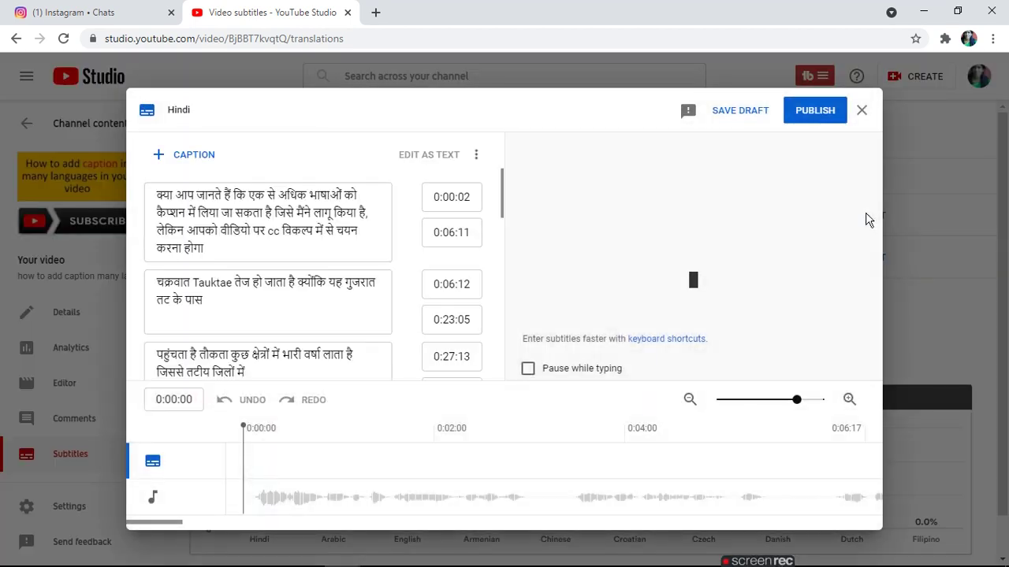
pyautogui.click(863, 111)
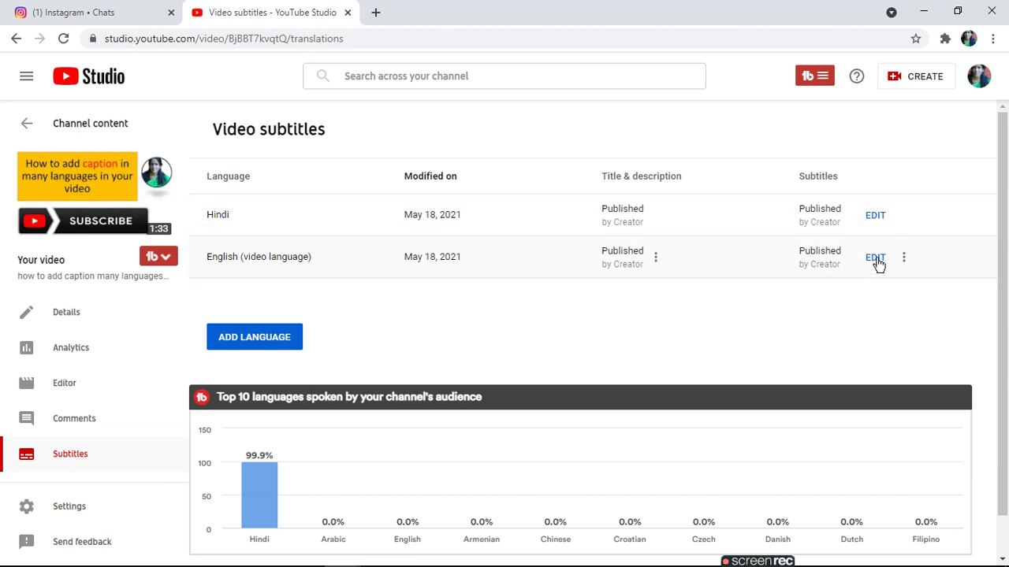
# Open the English subtitles for editing as text and start a subtitle file upload with timing.
pyautogui.click(875, 260)
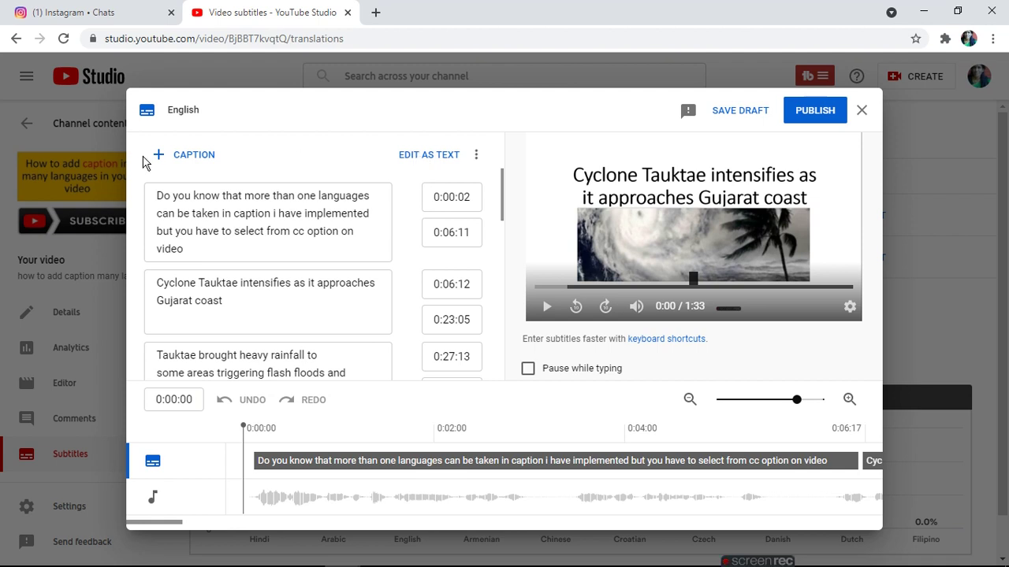
pyautogui.click(437, 156)
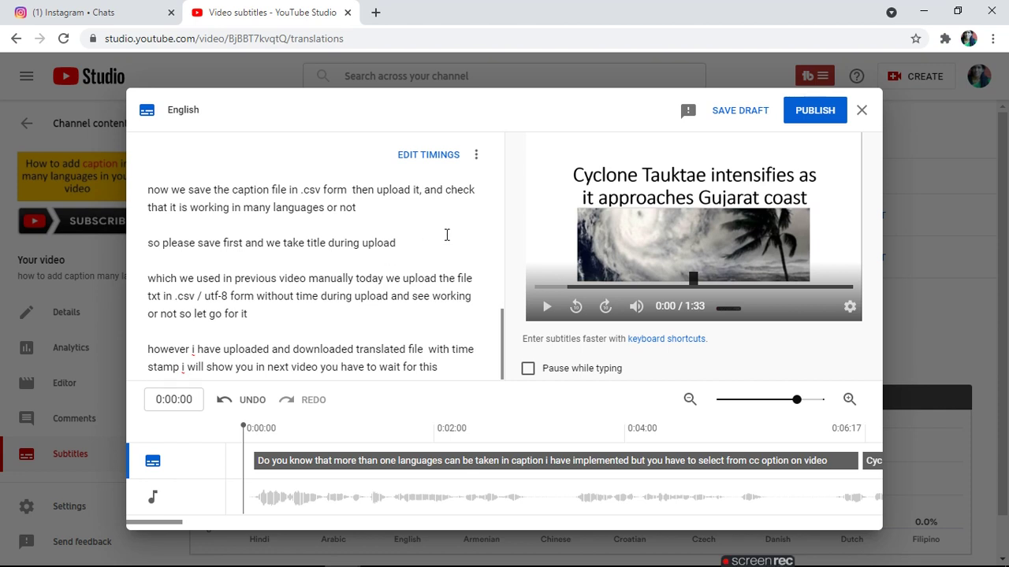
pyautogui.click(477, 157)
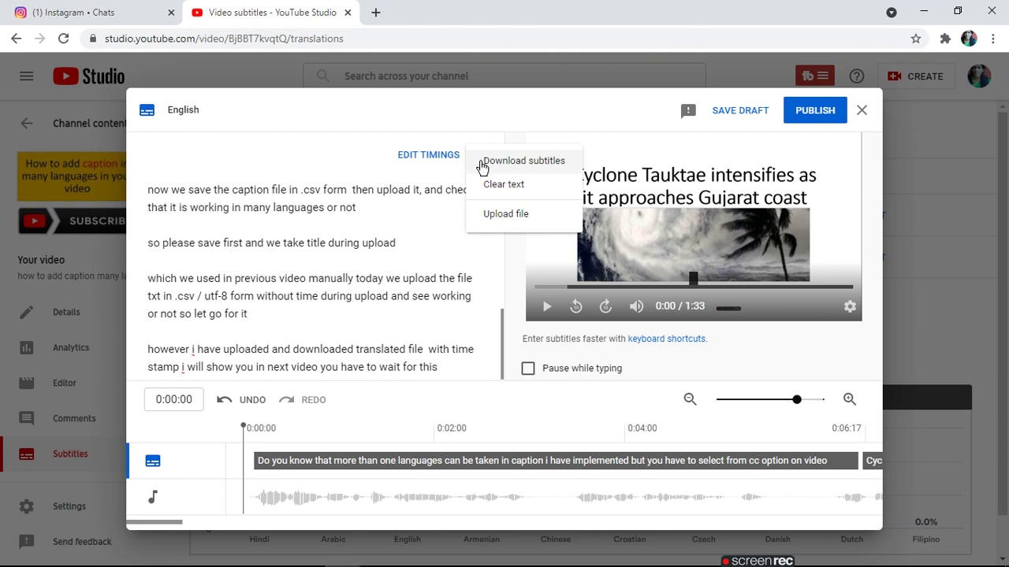
pyautogui.click(493, 215)
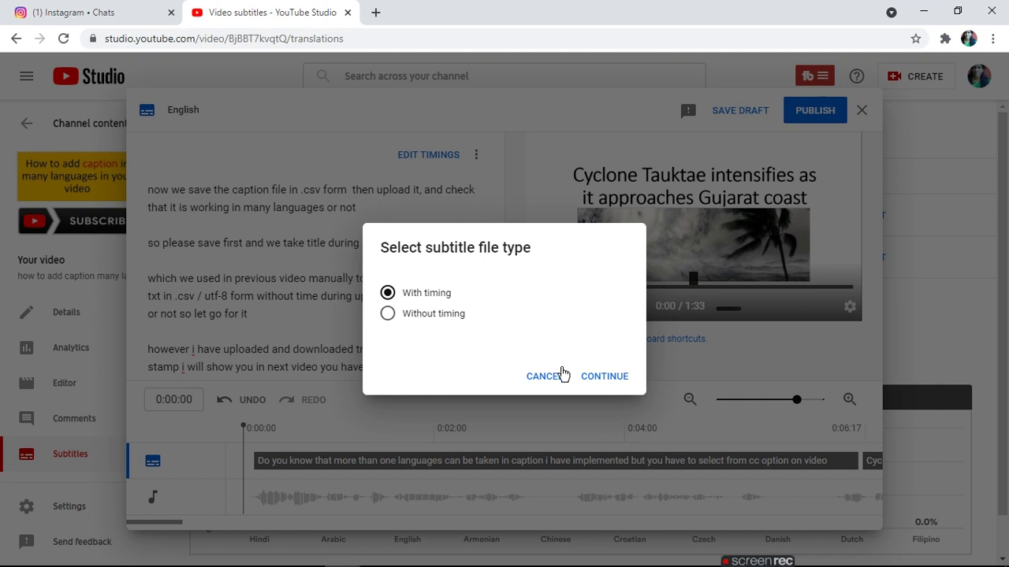
pyautogui.click(603, 376)
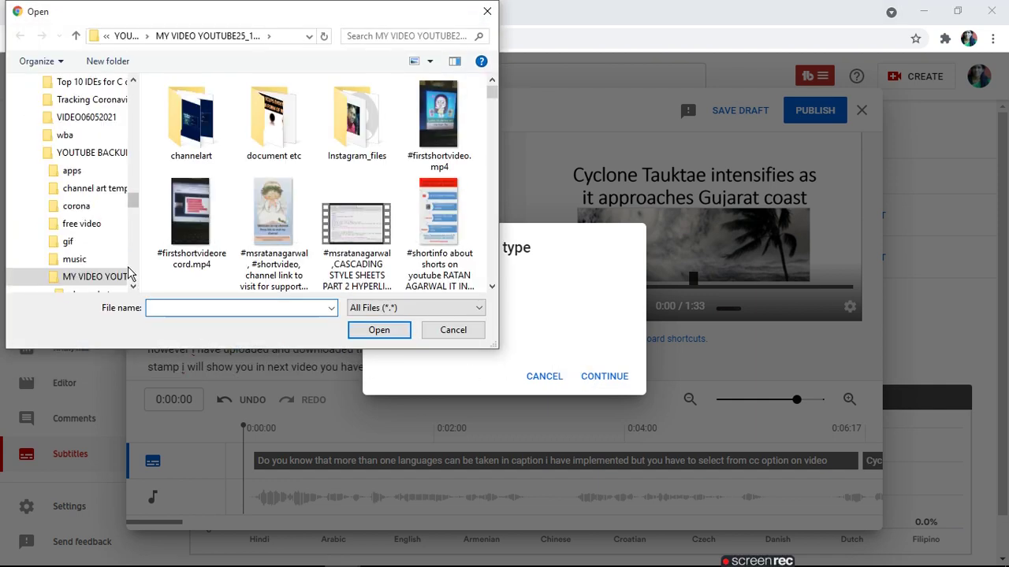
# Choose captions (4).sbv from the Desktop folder and load it into the English subtitles.
pyautogui.scroll(10, 134, 103)
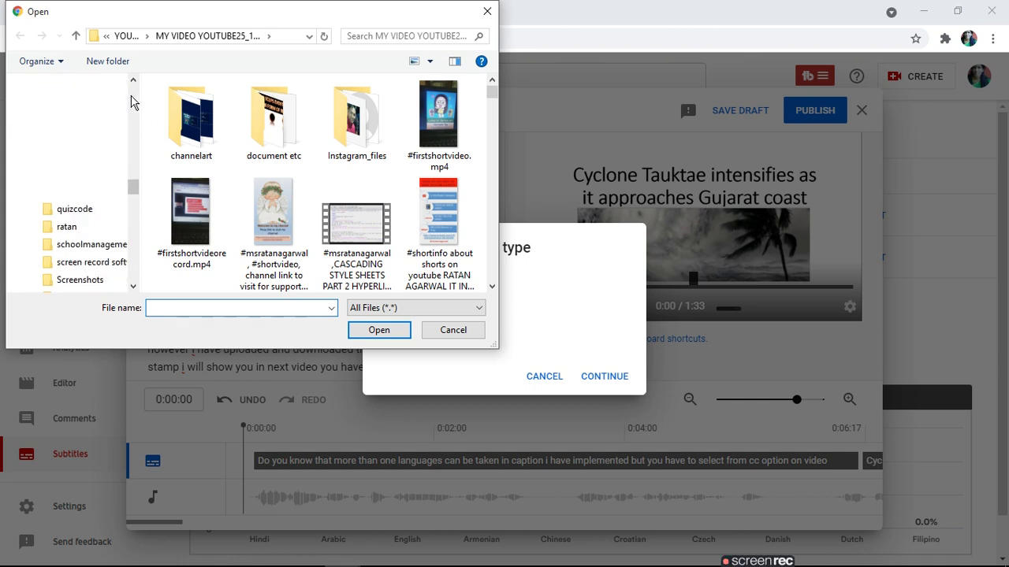
pyautogui.scroll(3, 132, 102)
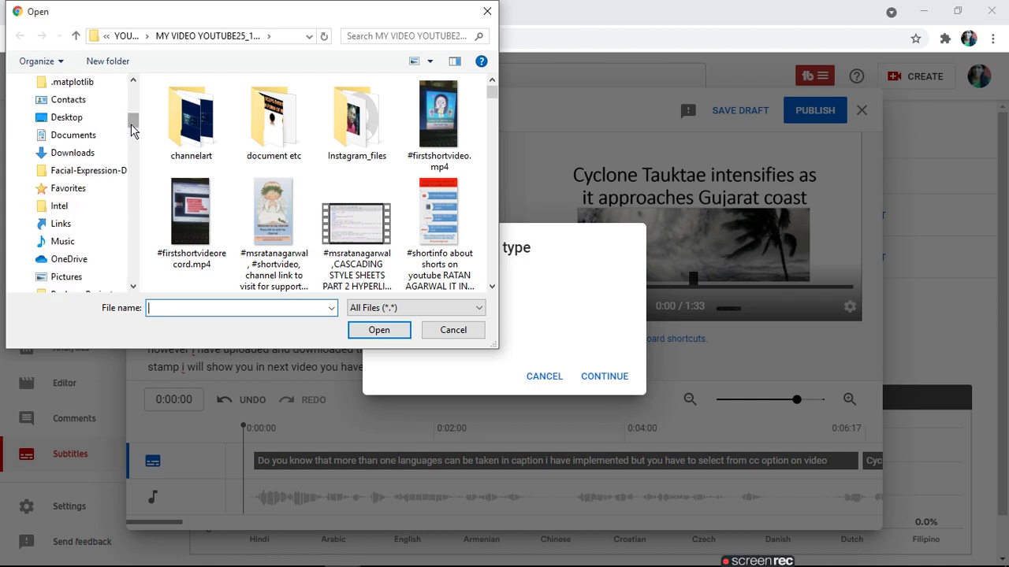
pyautogui.click(79, 120)
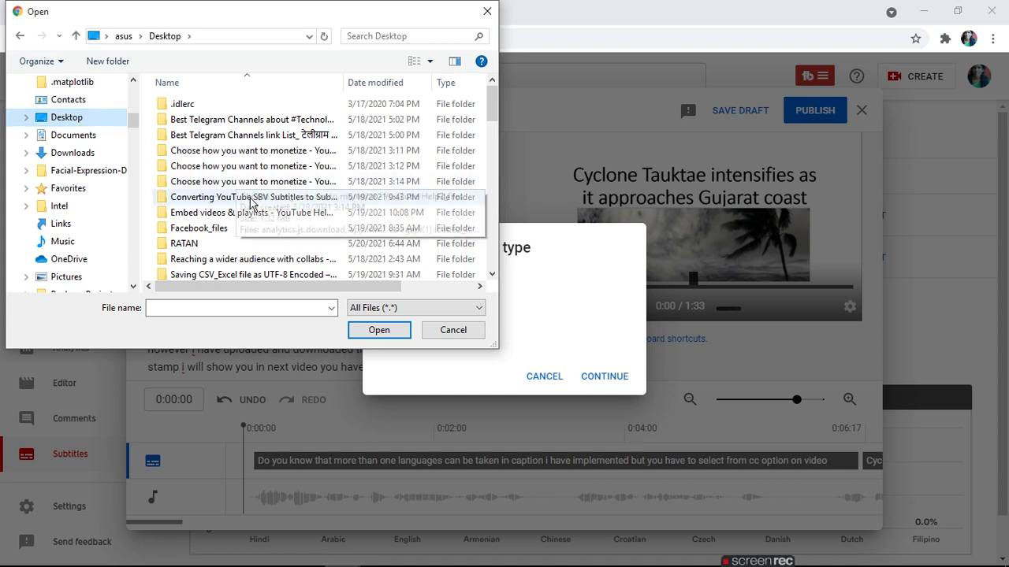
pyautogui.click(199, 308)
pyautogui.write('c')
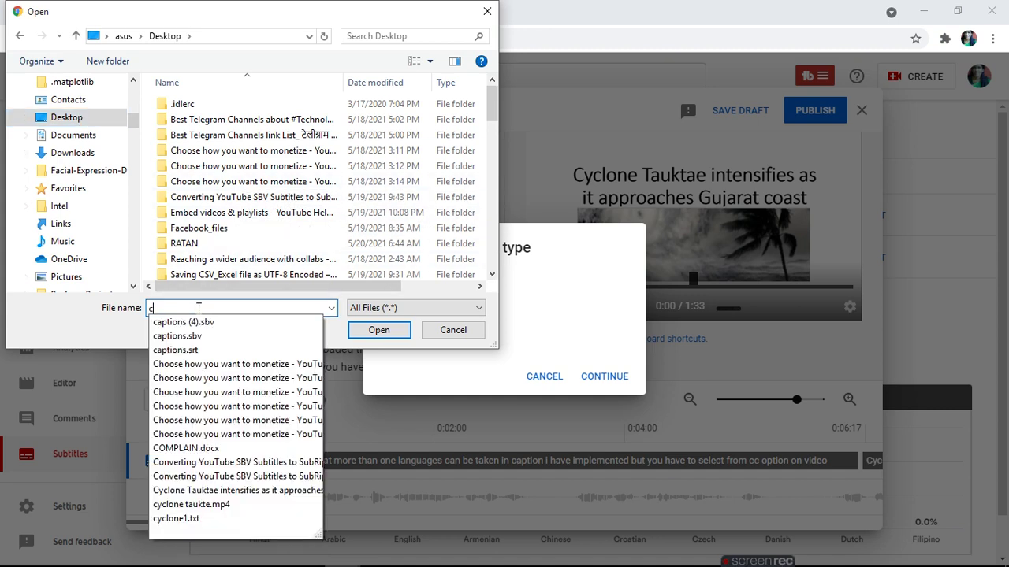
pyautogui.click(197, 324)
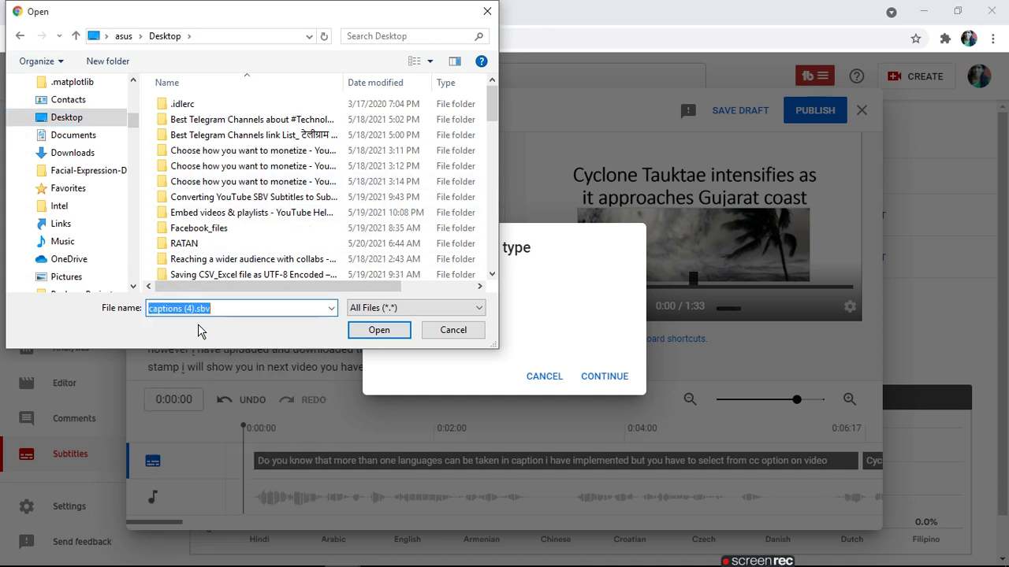
pyautogui.click(378, 331)
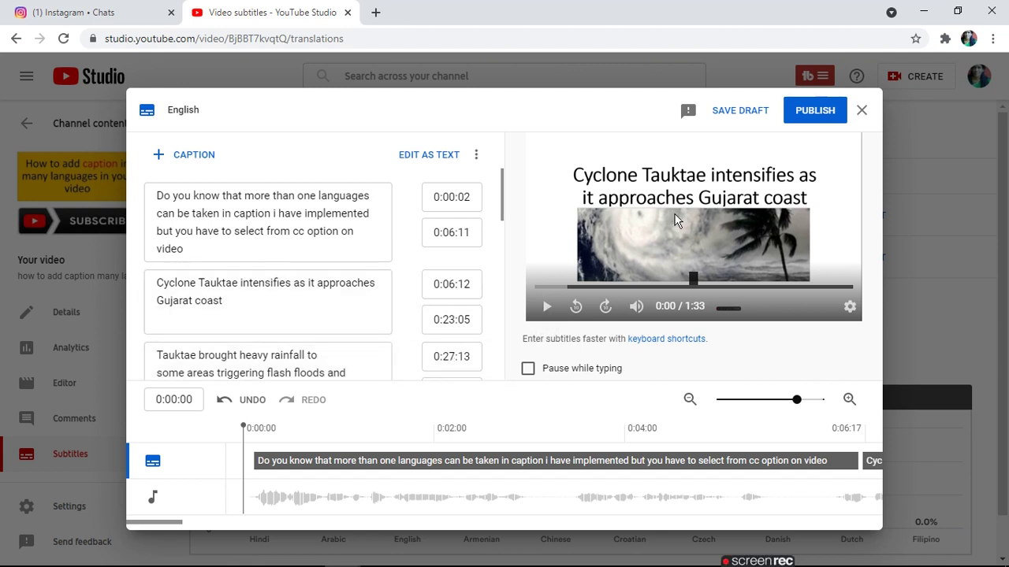
# Save the English subtitles as a draft and publish them.
pyautogui.click(710, 115)
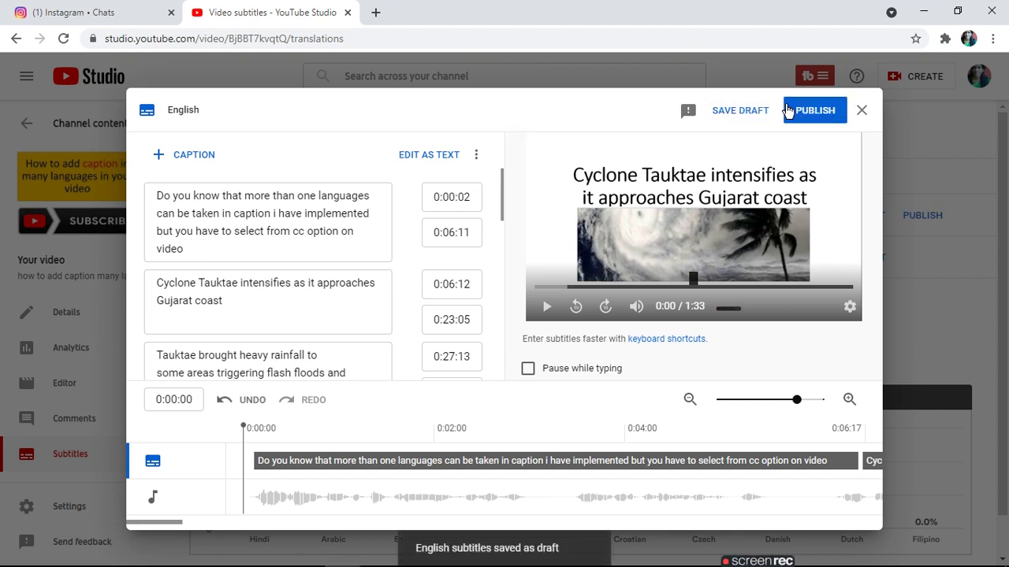
pyautogui.click(801, 112)
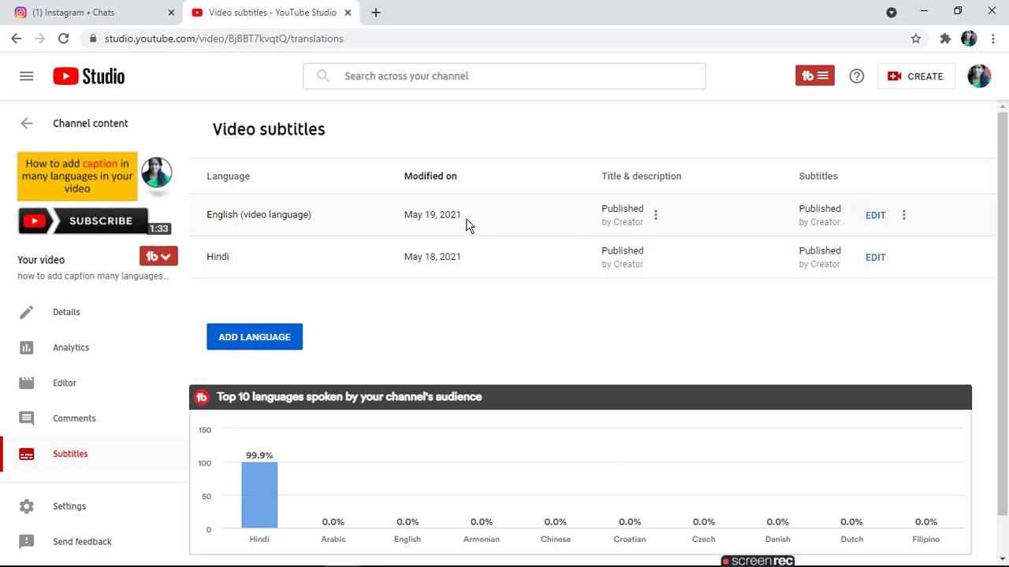
# Open the Hindi subtitles for editing, clear all captions and add one blank caption.
pyautogui.click(875, 268)
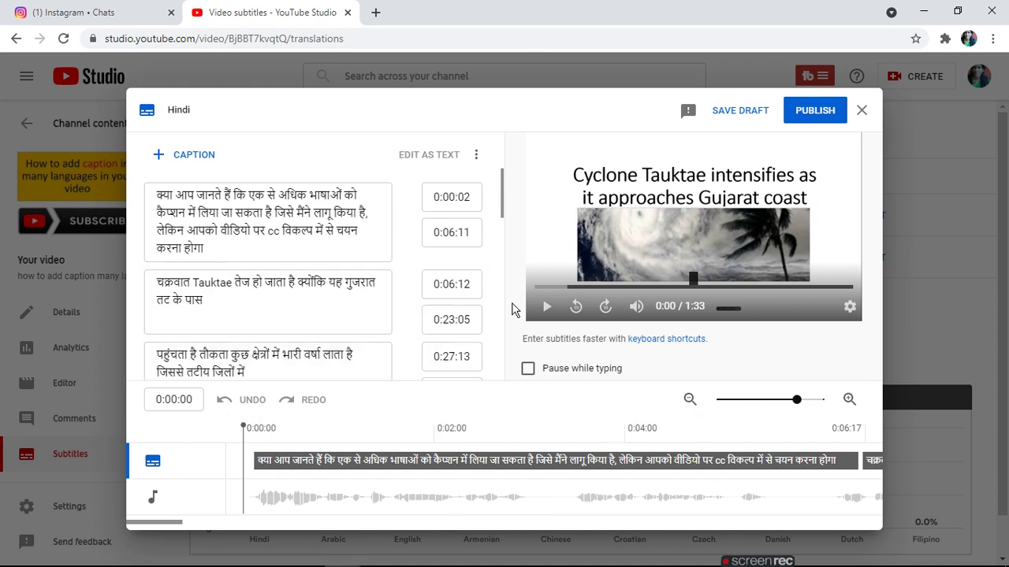
pyautogui.click(480, 155)
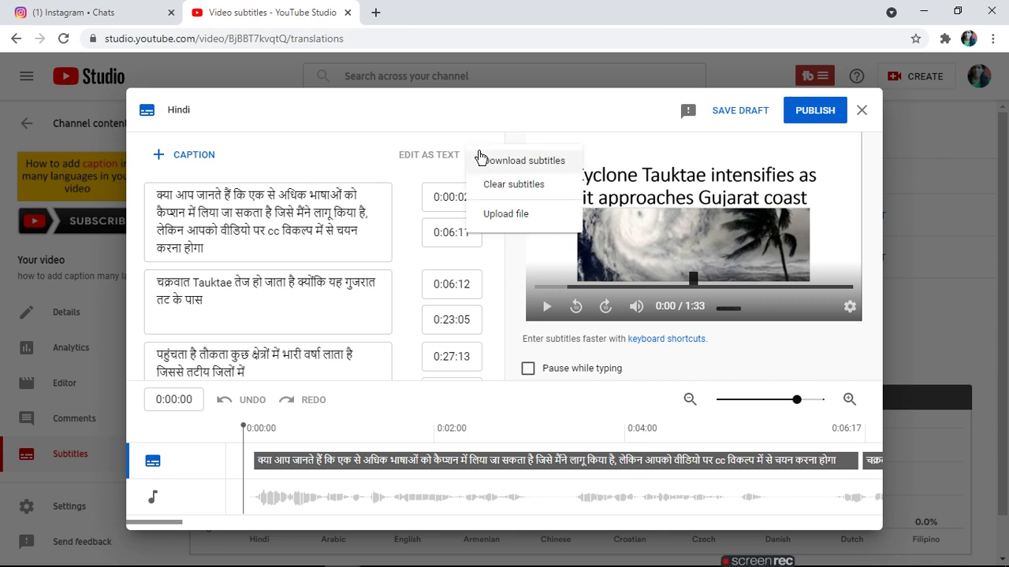
pyautogui.click(513, 184)
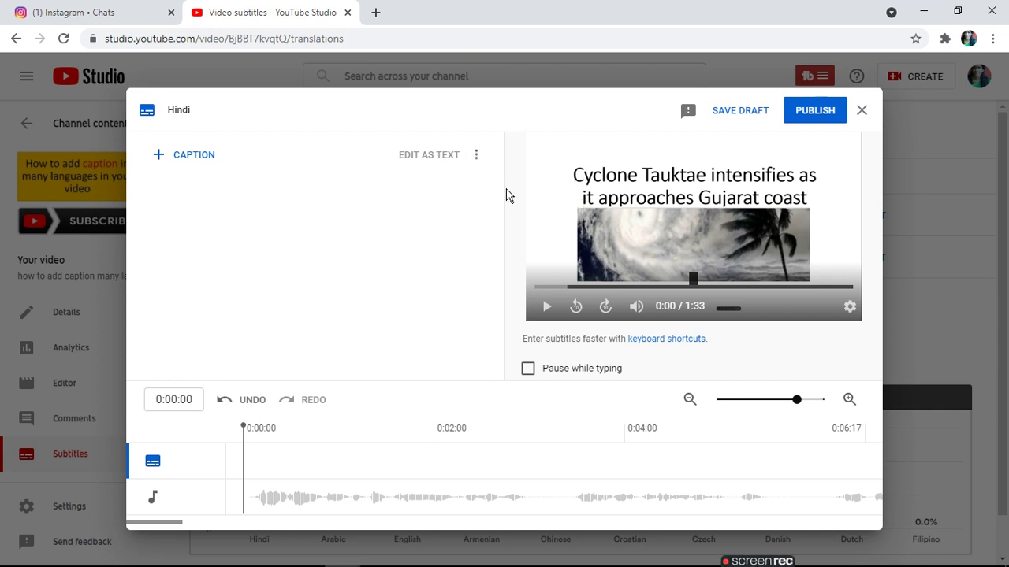
pyautogui.click(173, 158)
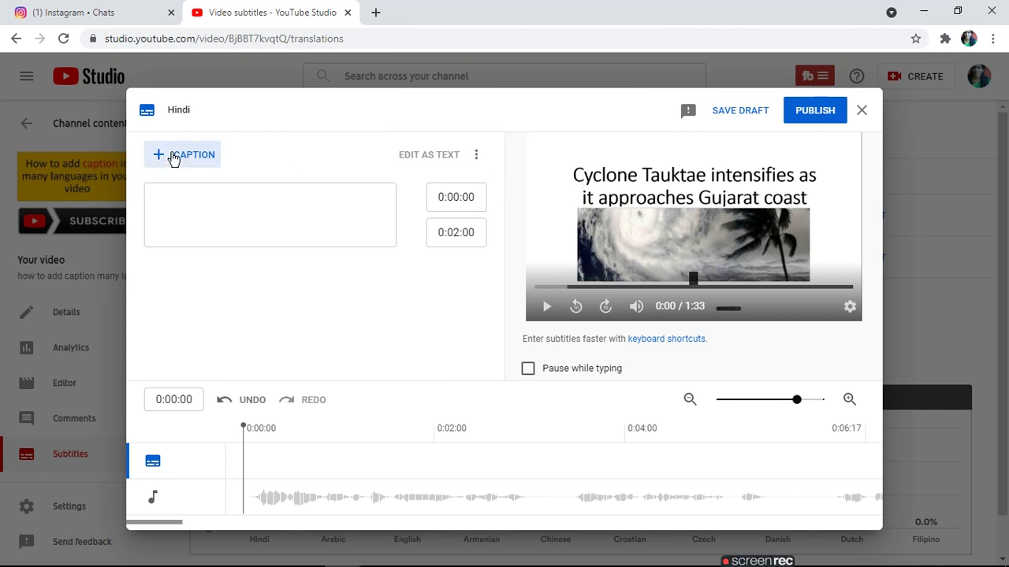
# Download the Hindi subtitles as captions (6).sbv, view the file in Notepad and close it.
pyautogui.click(476, 156)
pyautogui.click(476, 156)
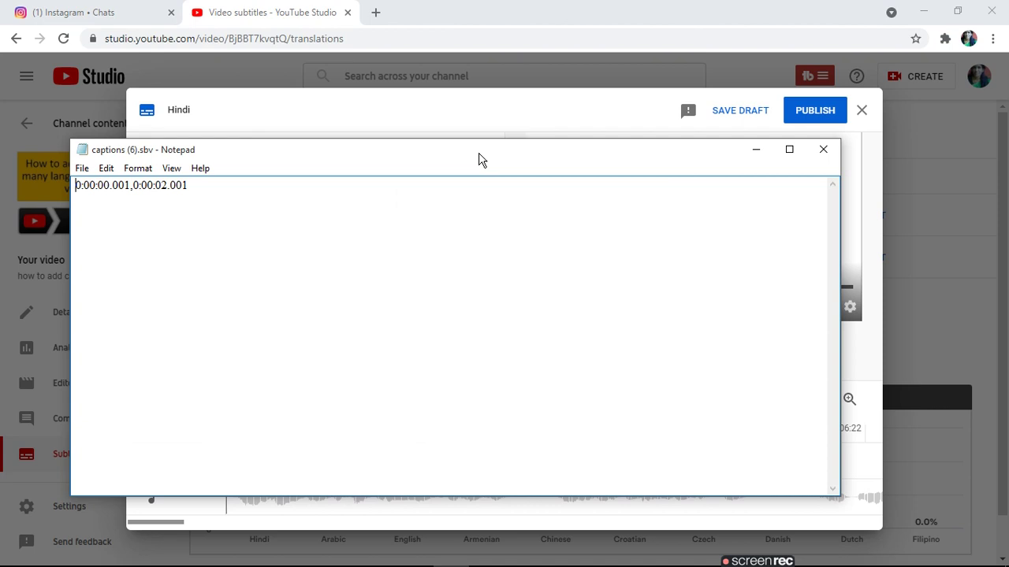
pyautogui.click(824, 150)
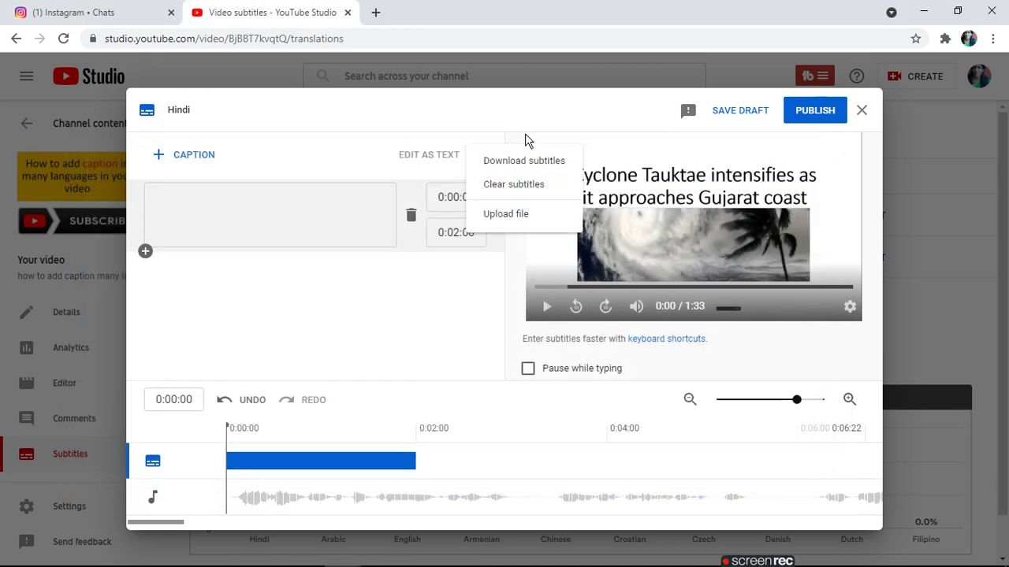
# Start a subtitle file upload with timing for Hindi and look for the captions file, starting in the Desktop folder.
pyautogui.click(505, 216)
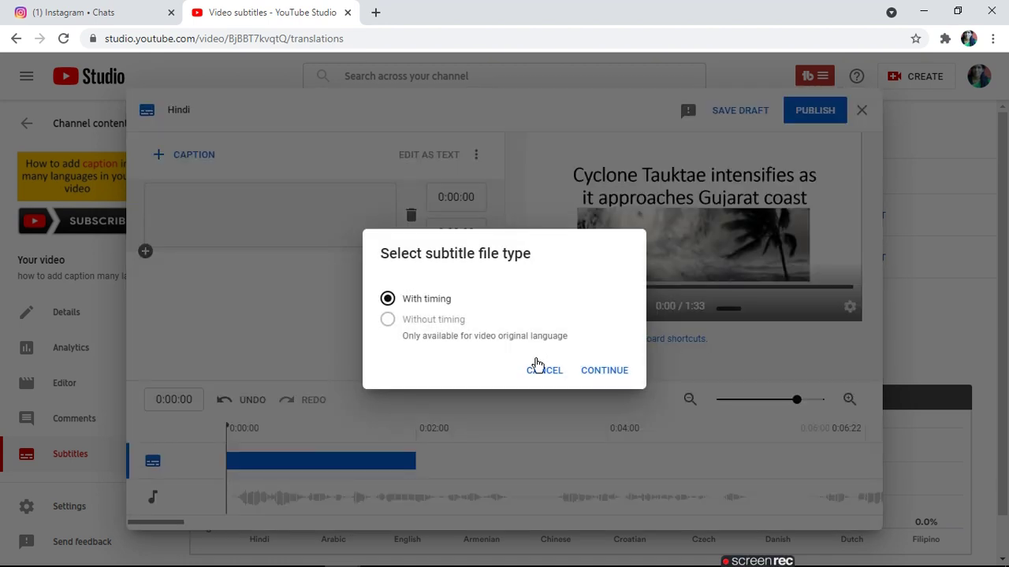
pyautogui.click(597, 375)
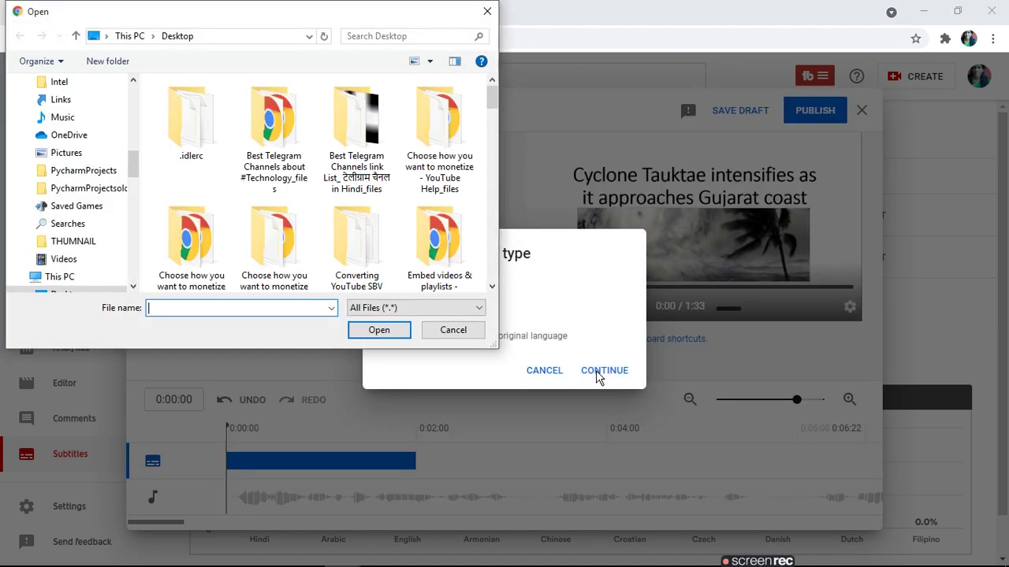
pyautogui.write('c')
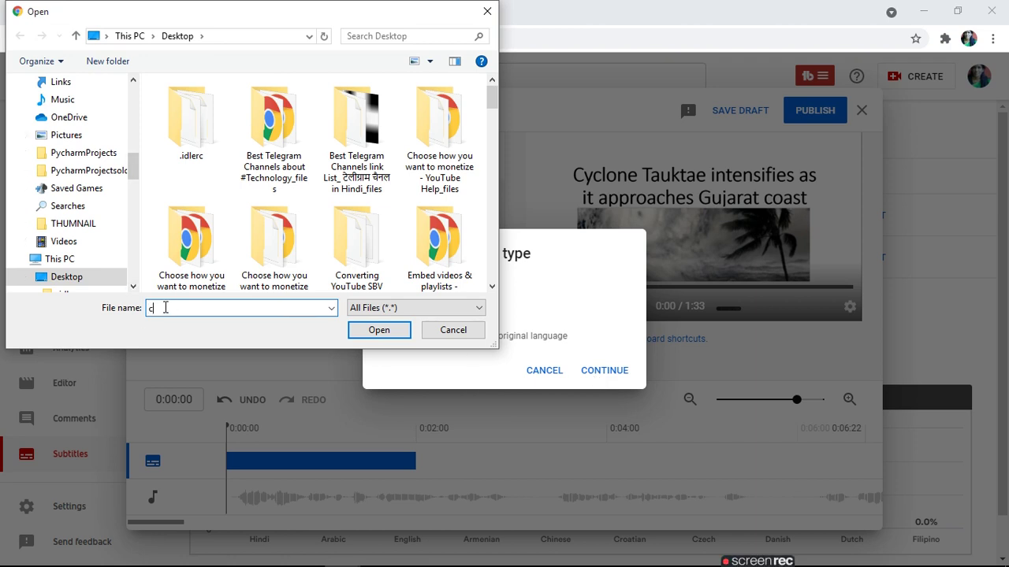
pyautogui.write('a')
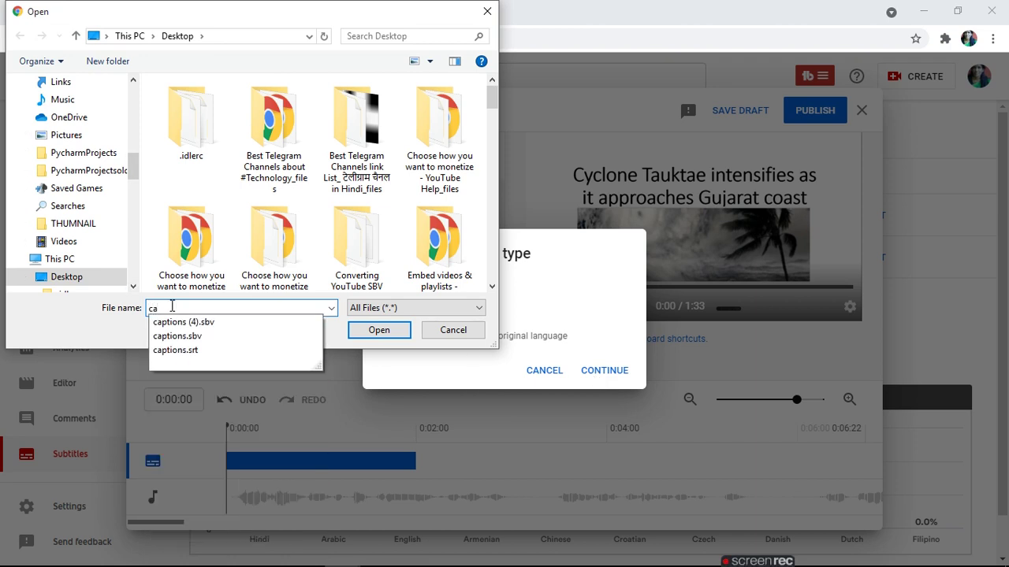
pyautogui.click(135, 264)
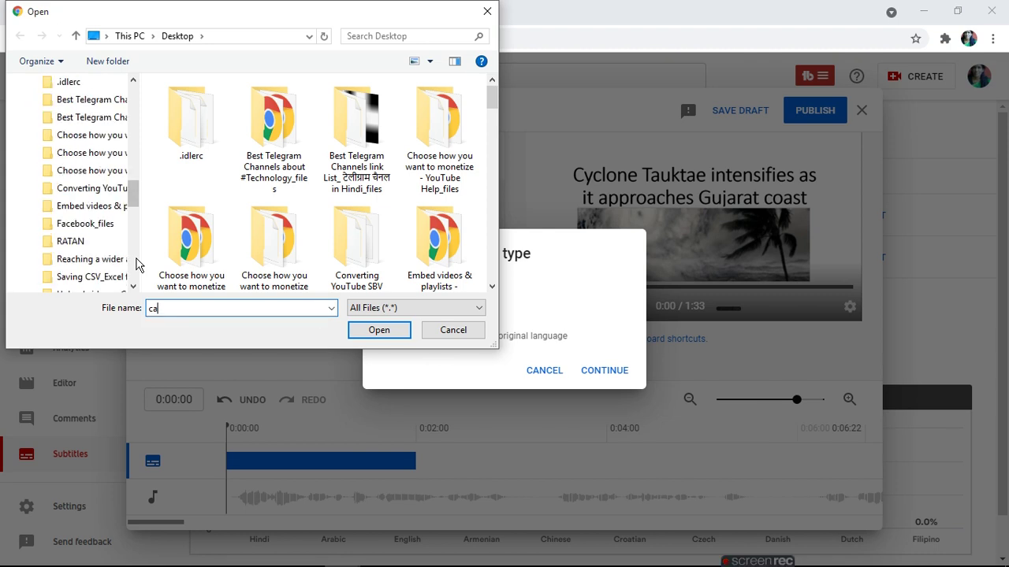
pyautogui.click(132, 110)
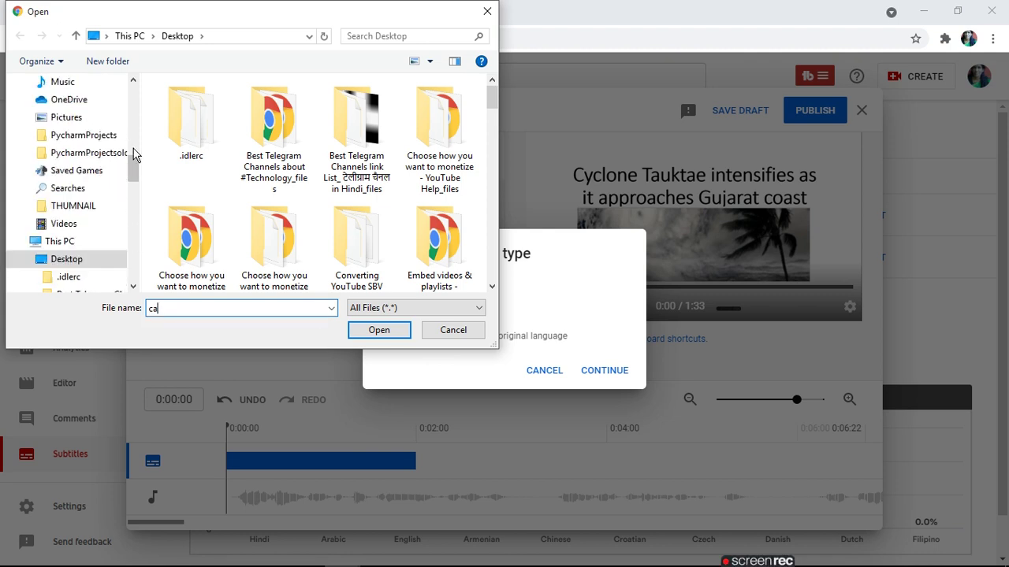
pyautogui.scroll(1, 134, 164)
pyautogui.moveTo(136, 165); pyautogui.dragTo(136, 130)
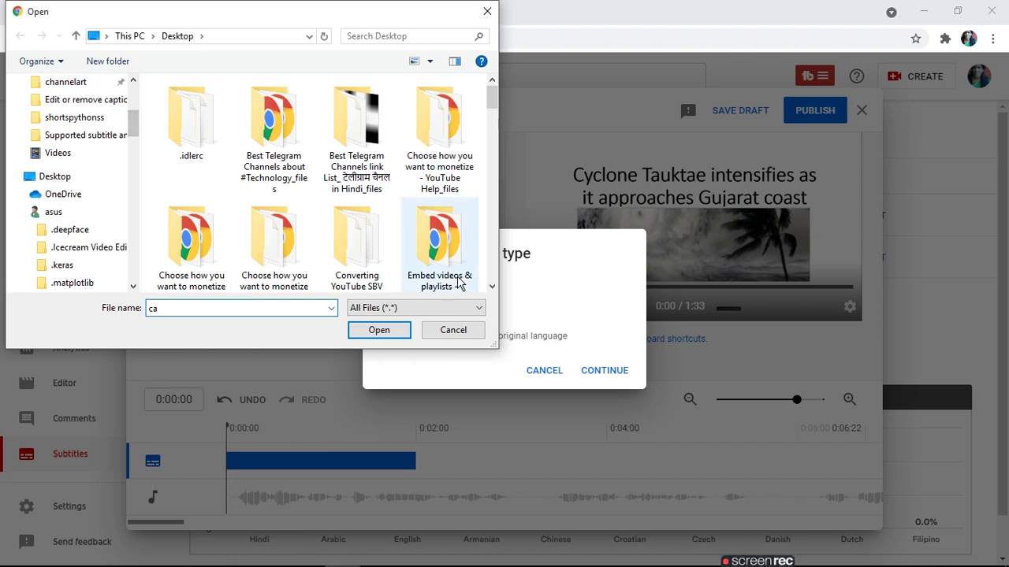
pyautogui.moveTo(132, 128); pyautogui.dragTo(132, 104)
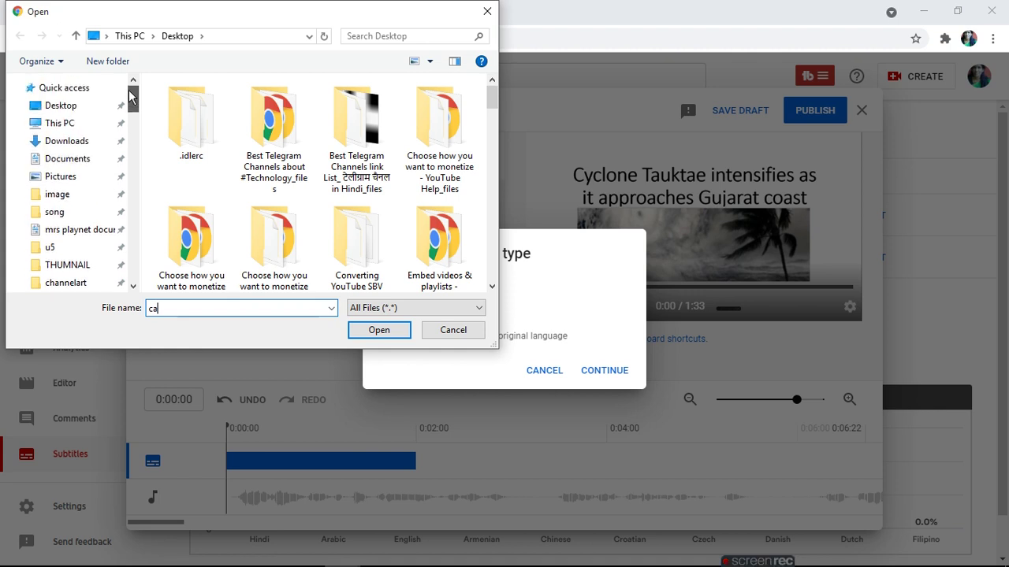
# Search the Downloads folder for "cap" and load captions (6).sbv into the Hindi subtitles.
pyautogui.click(58, 140)
pyautogui.doubleClick(154, 308)
pyautogui.click(378, 36)
pyautogui.write('ca')
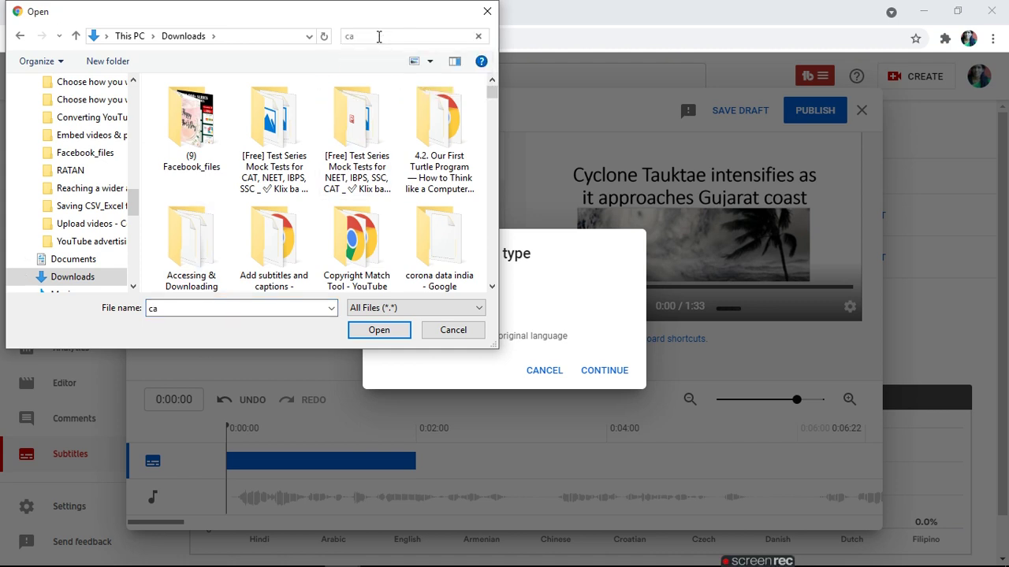
pyautogui.write('p')
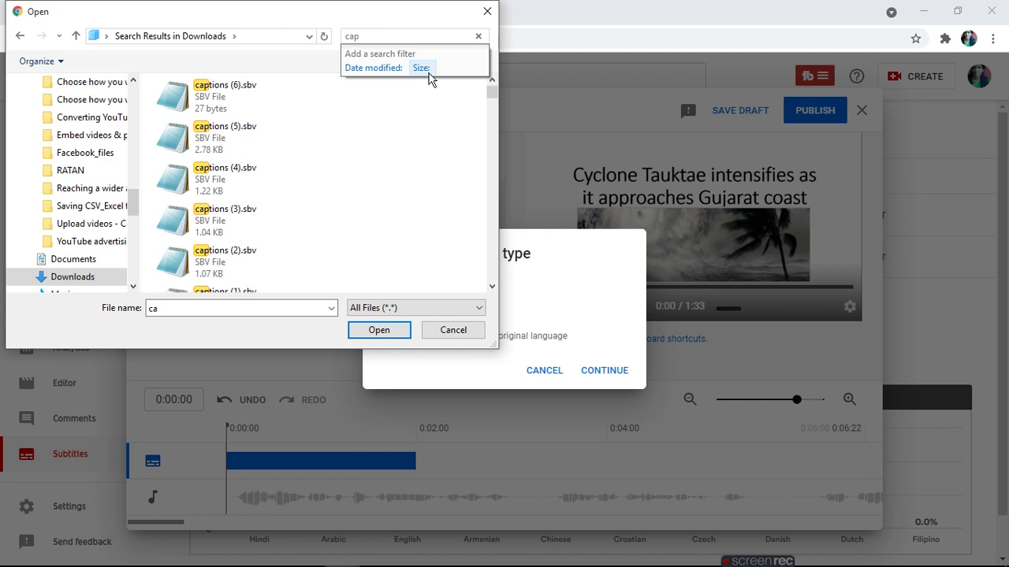
pyautogui.doubleClick(225, 91)
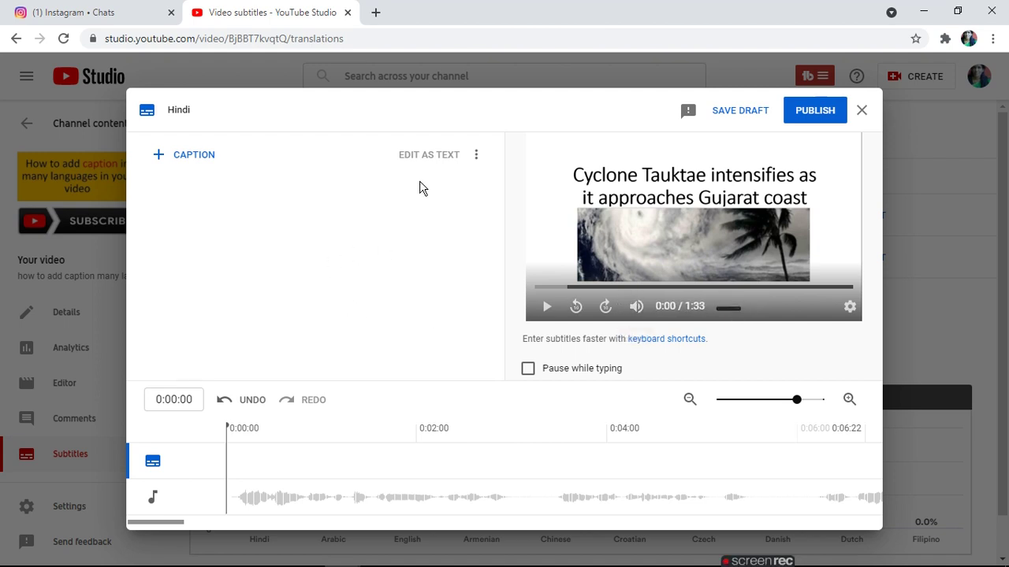
# Upload captions (6).sbv from Downloads with timing to the Hindi subtitles again, and close the editor discarding all changes.
pyautogui.click(476, 155)
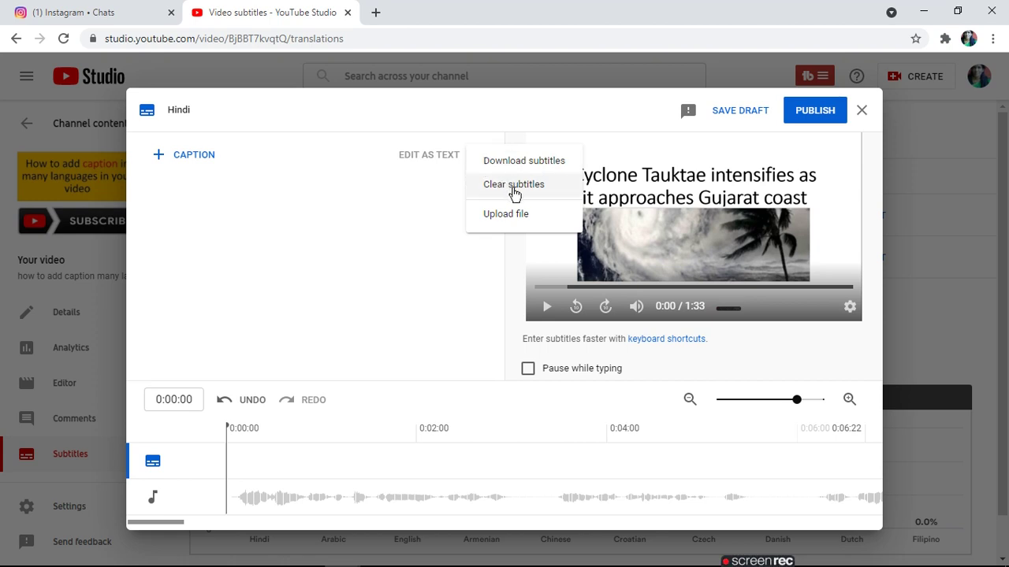
pyautogui.click(522, 214)
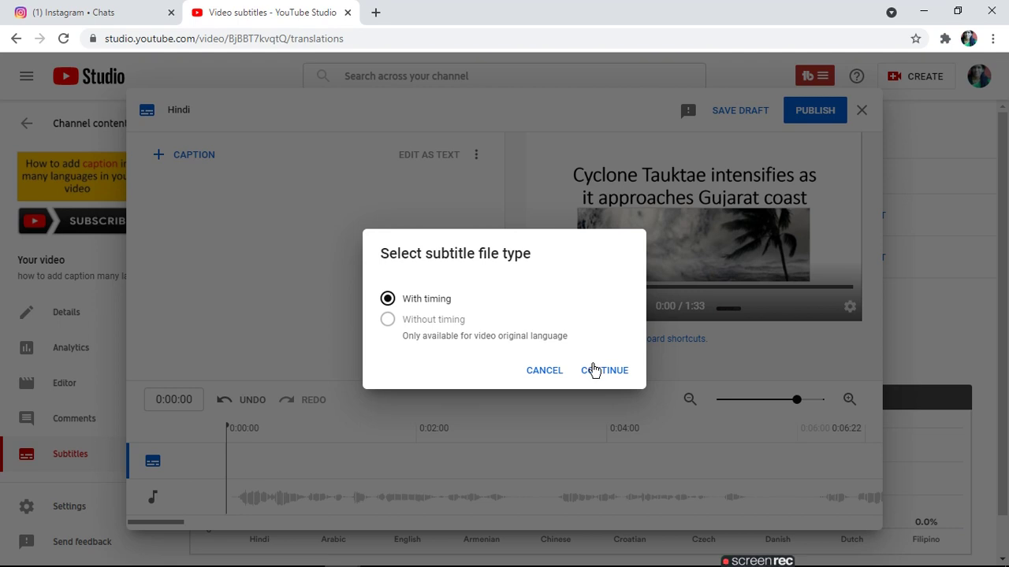
pyautogui.click(594, 370)
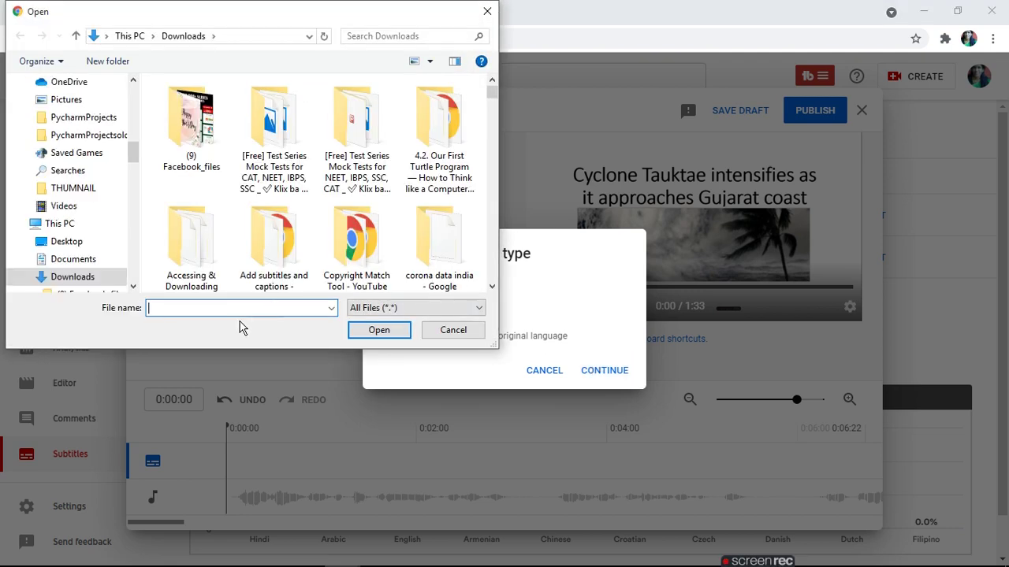
pyautogui.write('ca')
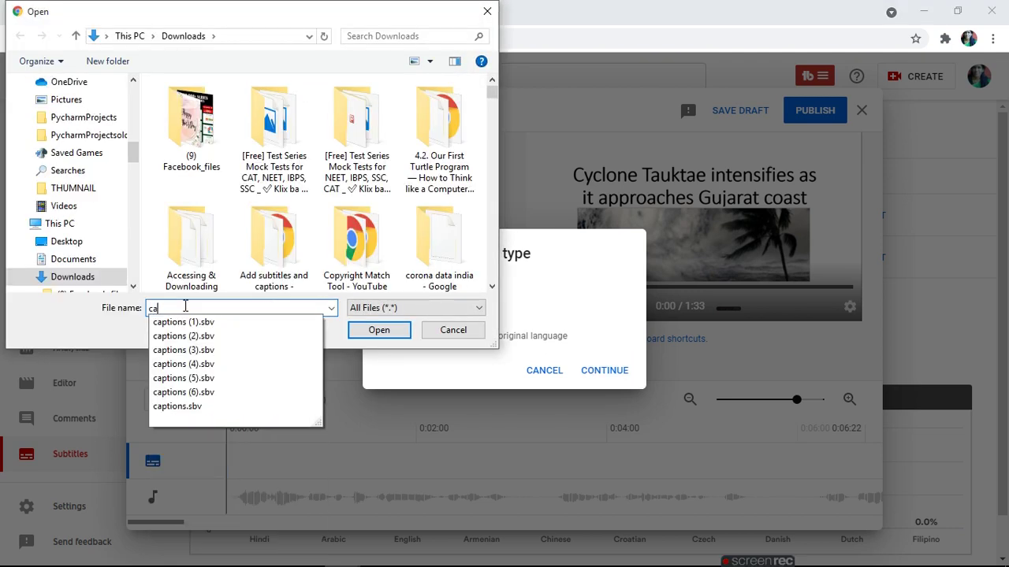
pyautogui.click(193, 392)
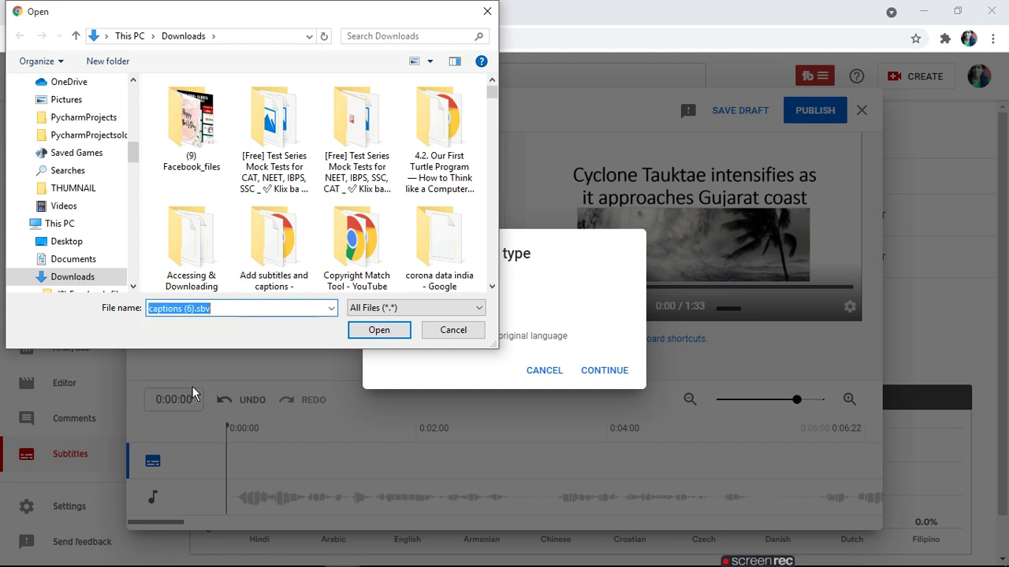
pyautogui.click(387, 332)
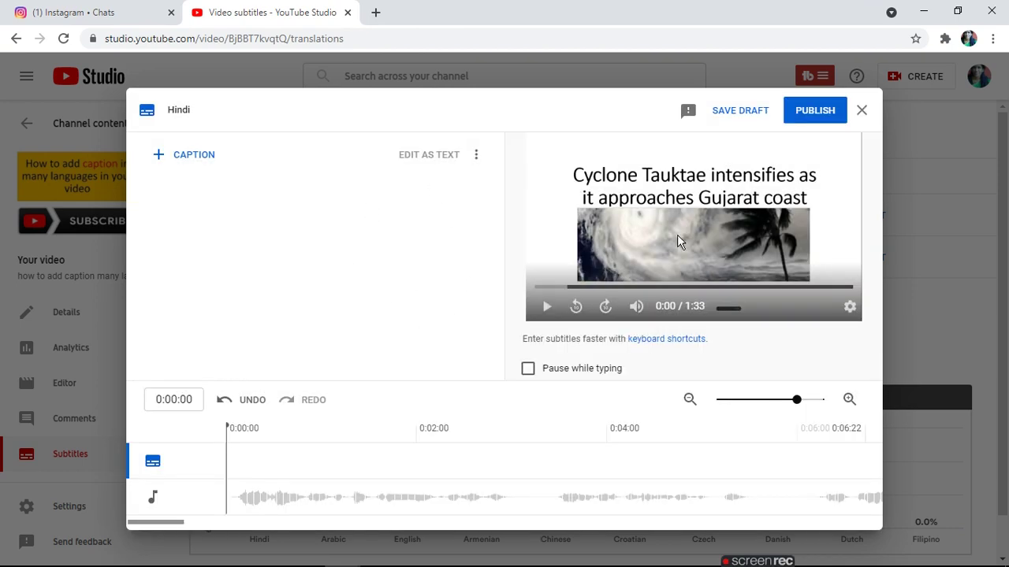
pyautogui.click(861, 112)
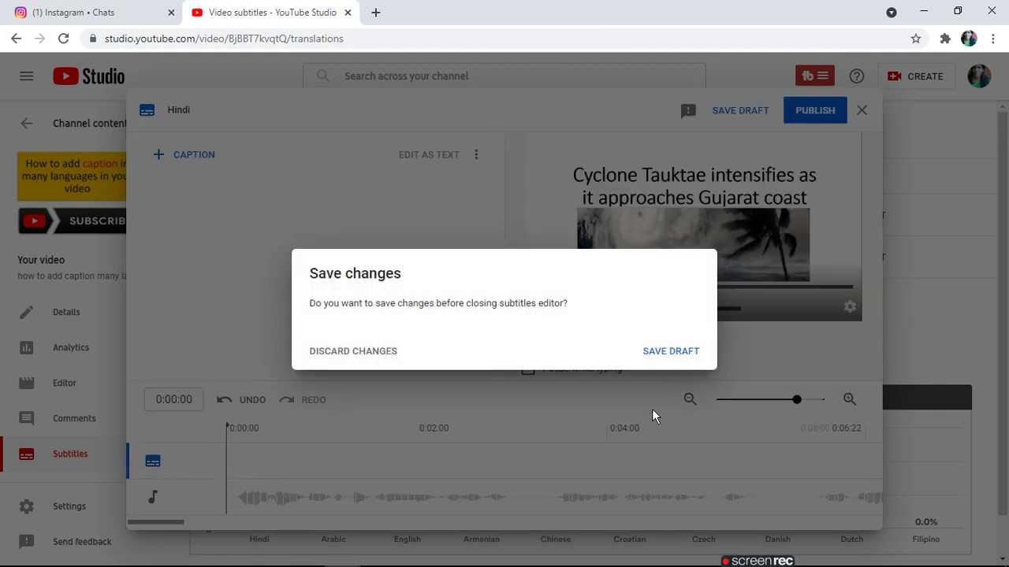
pyautogui.click(370, 352)
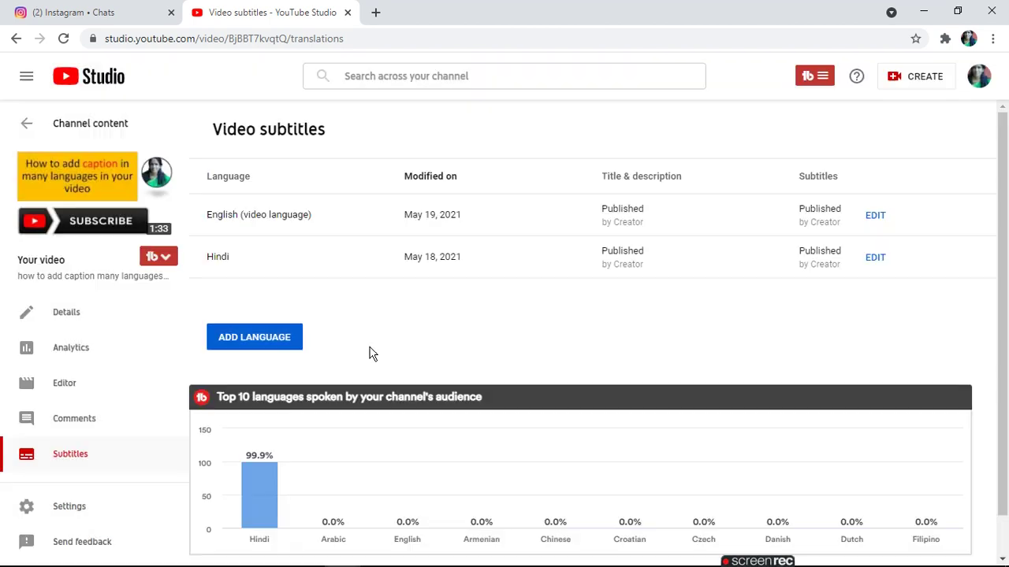
# Open the Hindi translation of the video's title and description and publish it as it stands.
pyautogui.click(610, 268)
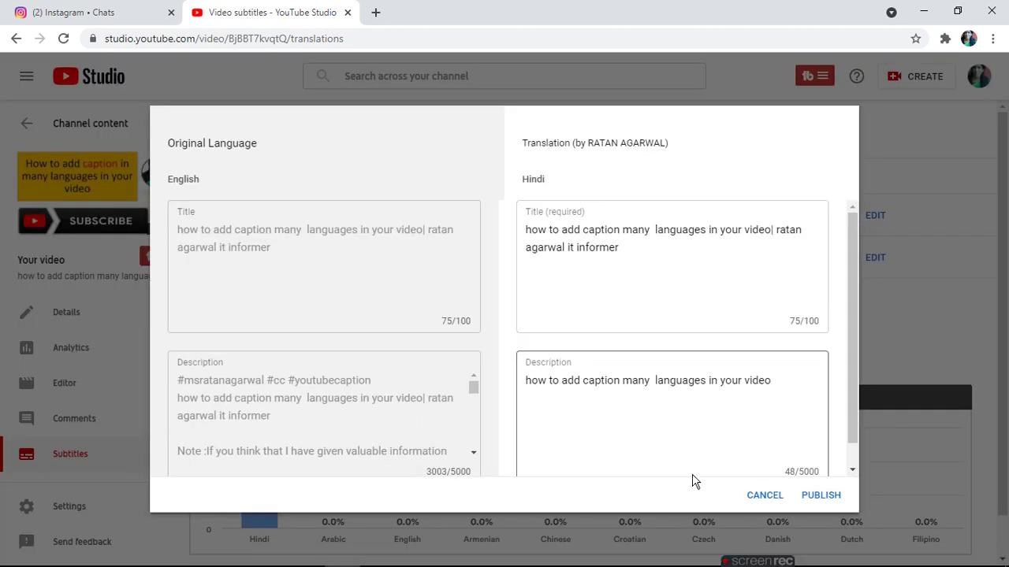
pyautogui.click(820, 496)
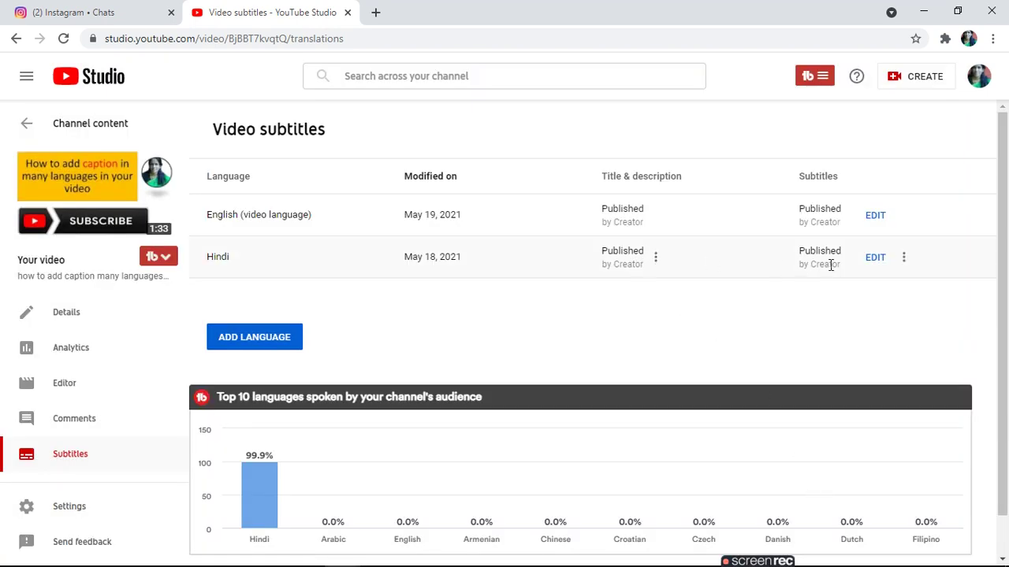
# Reopen the Hindi subtitles, review the captions through to the last one and publish them.
pyautogui.click(875, 258)
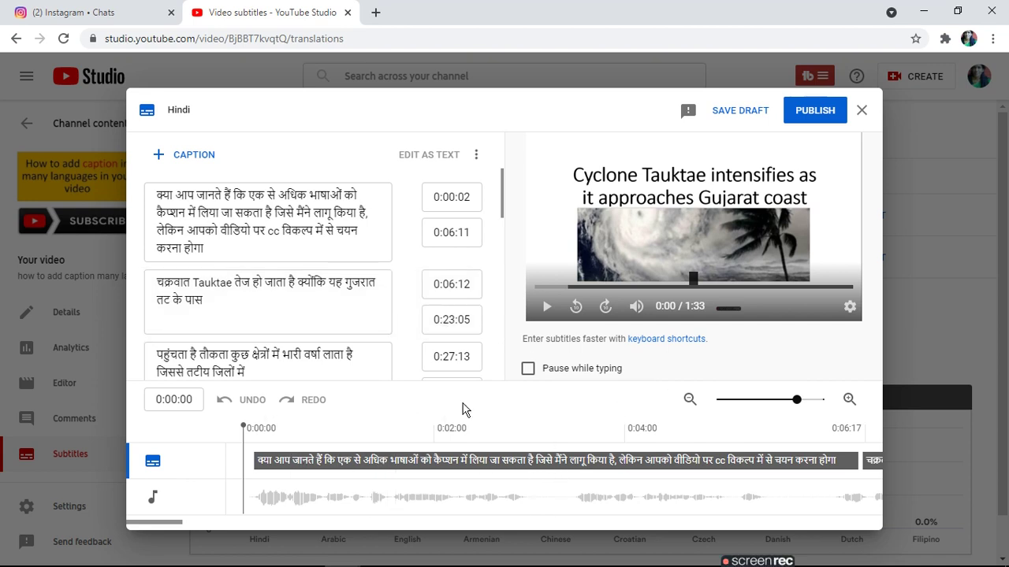
pyautogui.click(502, 347)
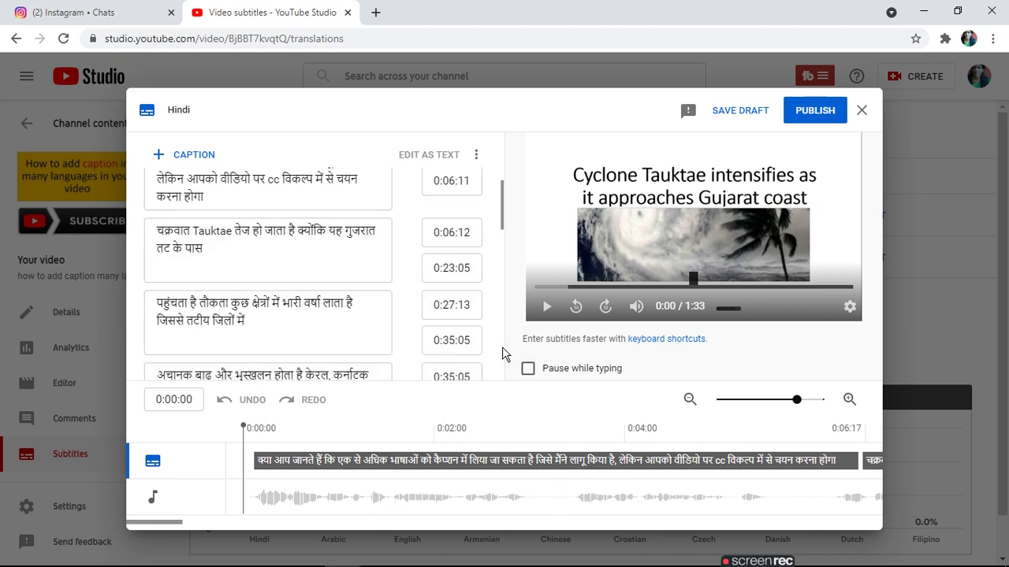
pyautogui.moveTo(502, 346); pyautogui.dragTo(502, 396)
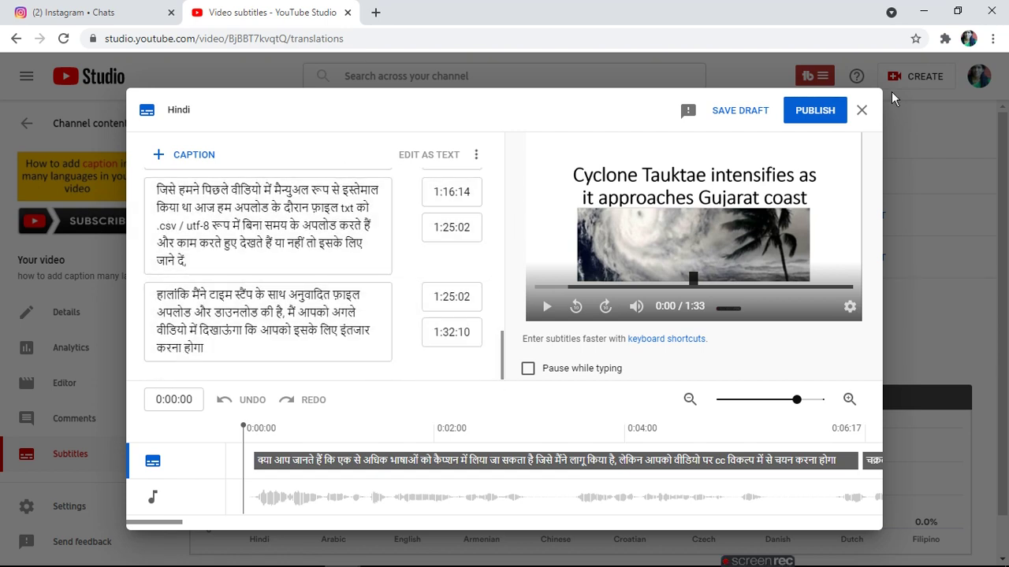
pyautogui.click(818, 114)
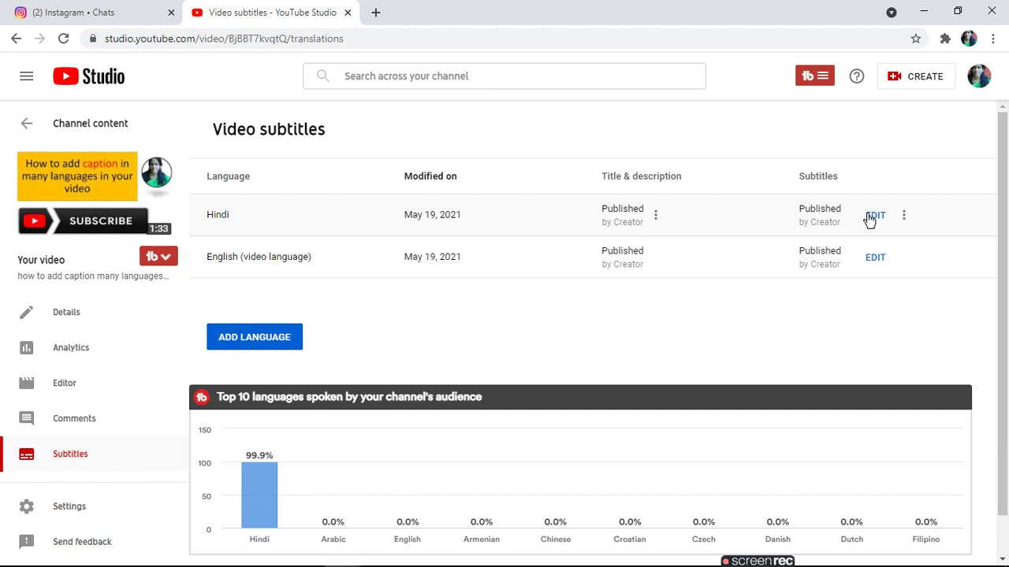
# Check the published Hindi captions in the subtitle editor and close it.
pyautogui.click(875, 216)
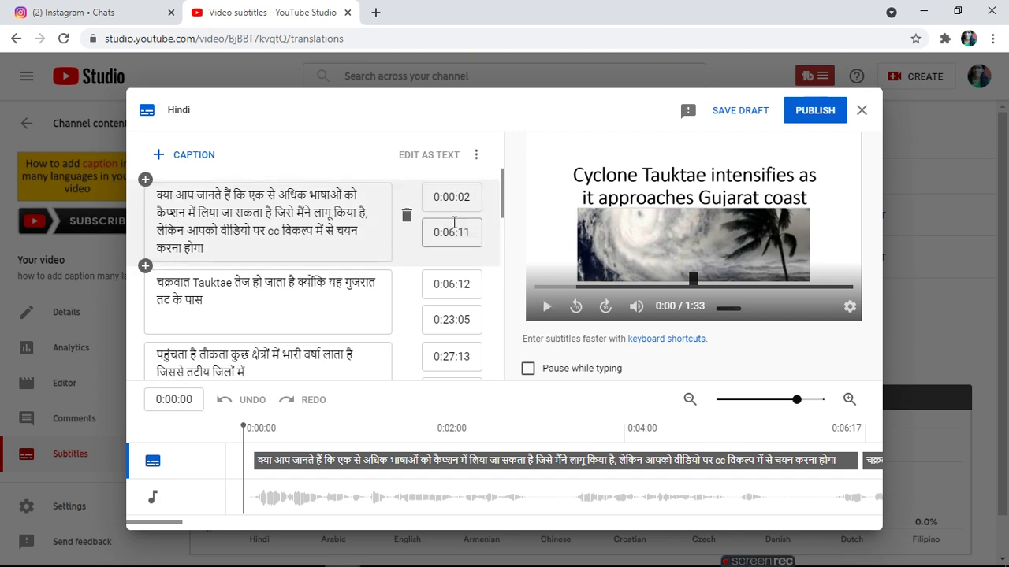
pyautogui.click(862, 111)
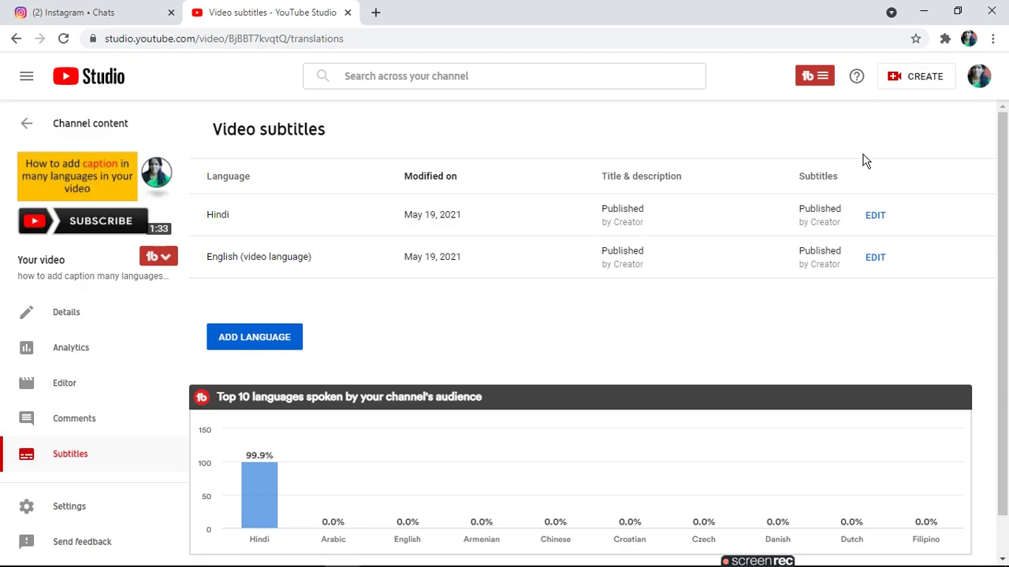
# Check the published English captions in the subtitle editor and close it without changes.
pyautogui.click(874, 259)
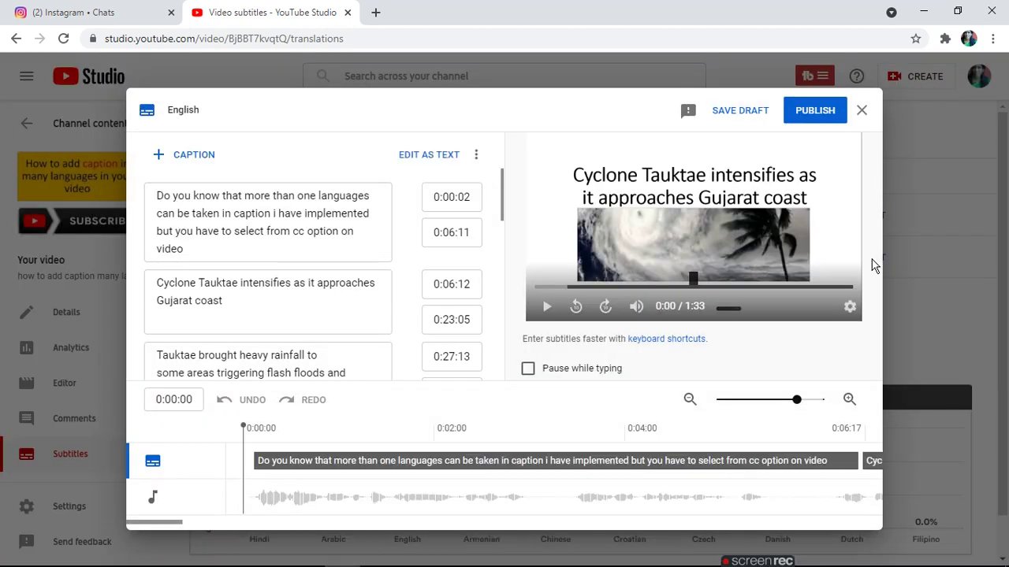
pyautogui.click(862, 112)
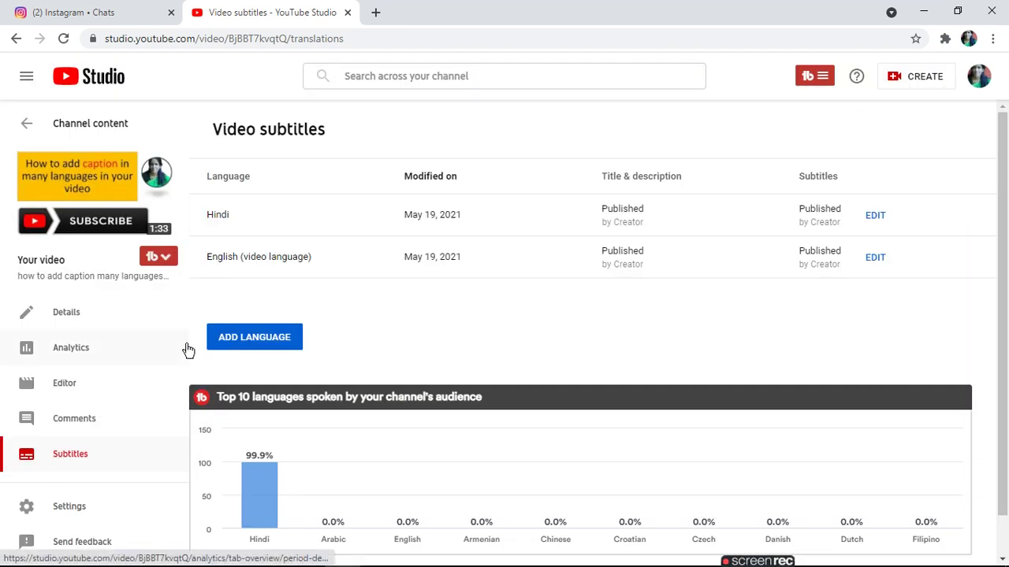
# Return to the video's details, open its YouTube watch page and bring up the player's settings with the subtitle options.
pyautogui.click(15, 39)
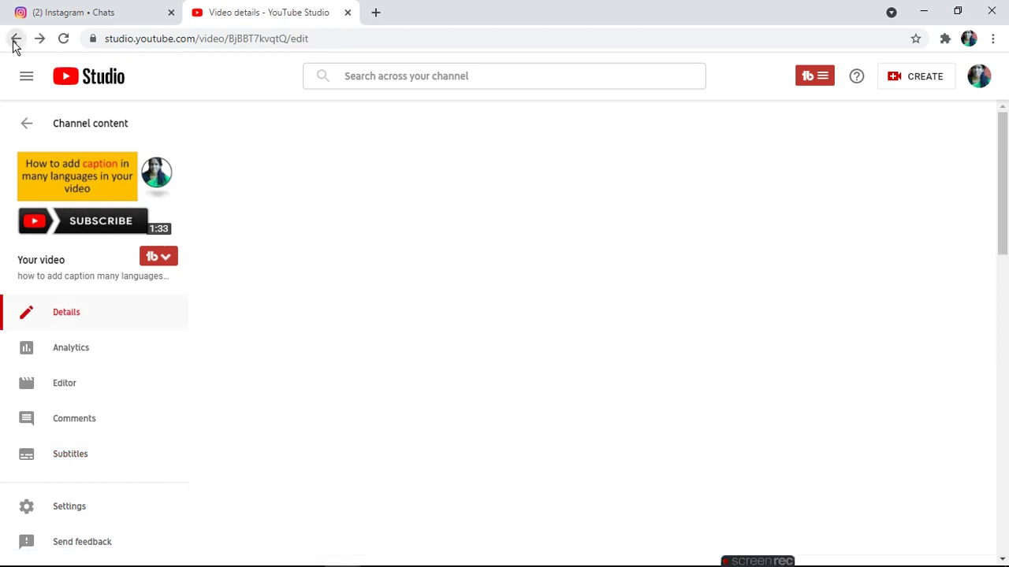
pyautogui.moveTo(63, 182)
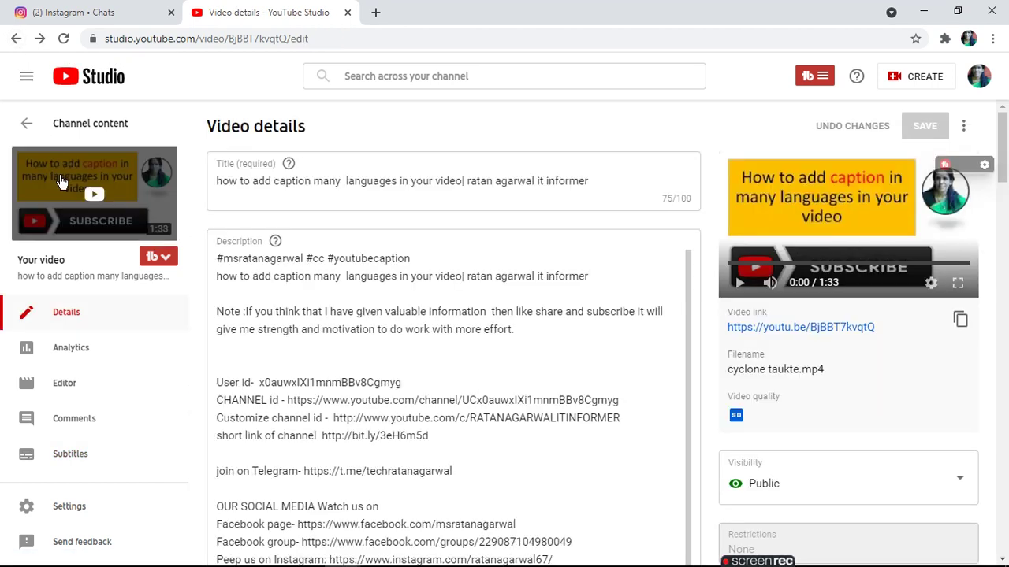
pyautogui.click(94, 198)
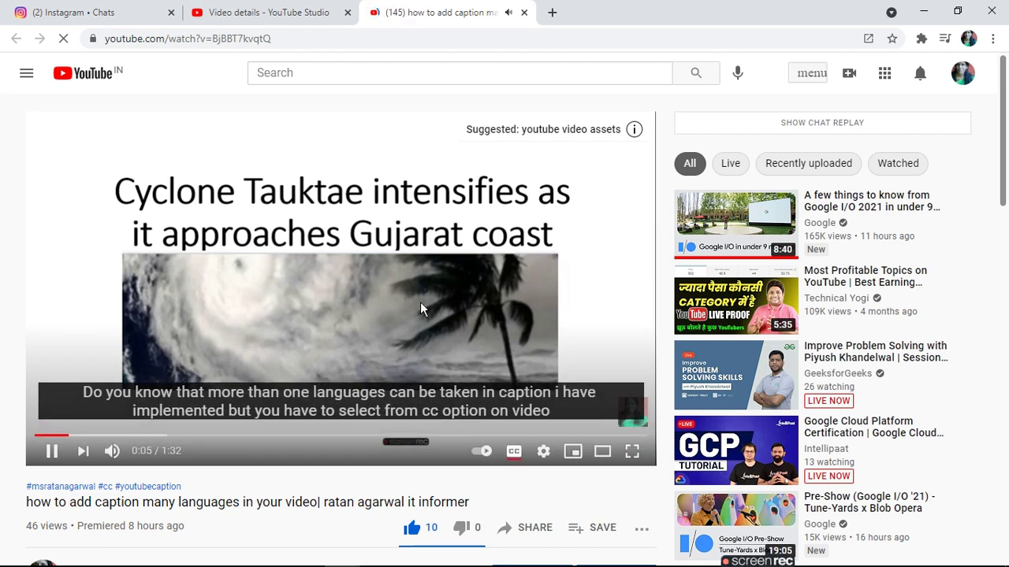
pyautogui.click(544, 456)
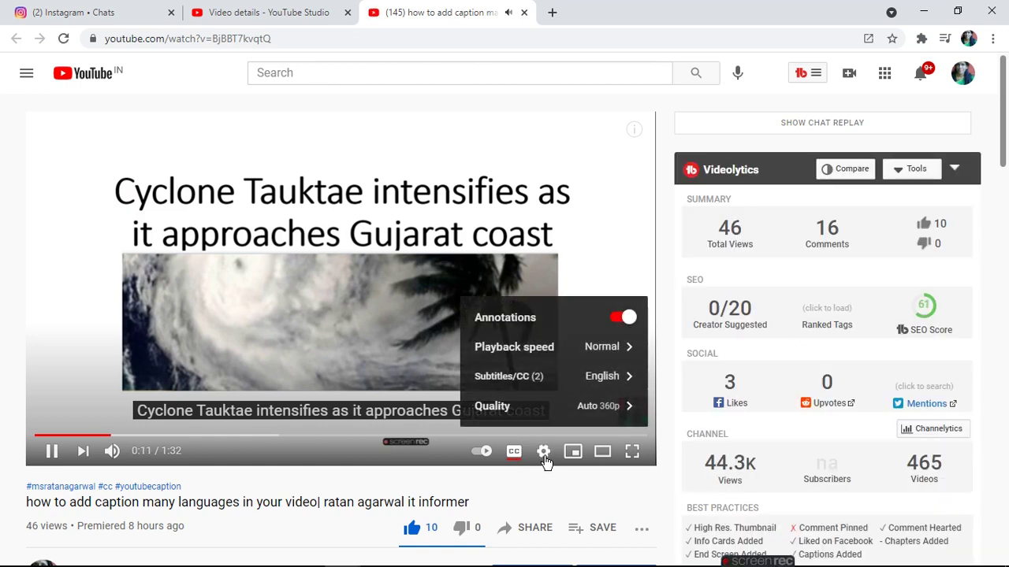